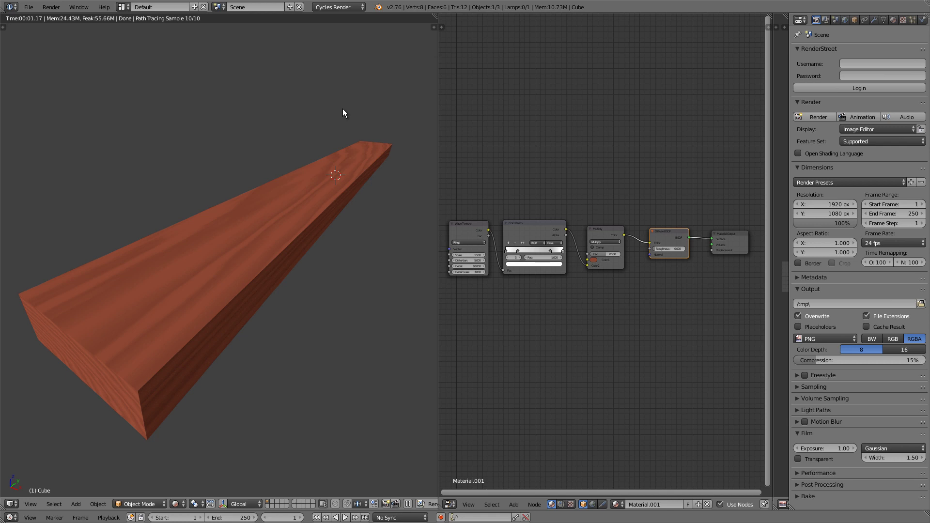
- Enable the Node Wrangler add-on from the Node category in the user preferences
left_click(29, 7)
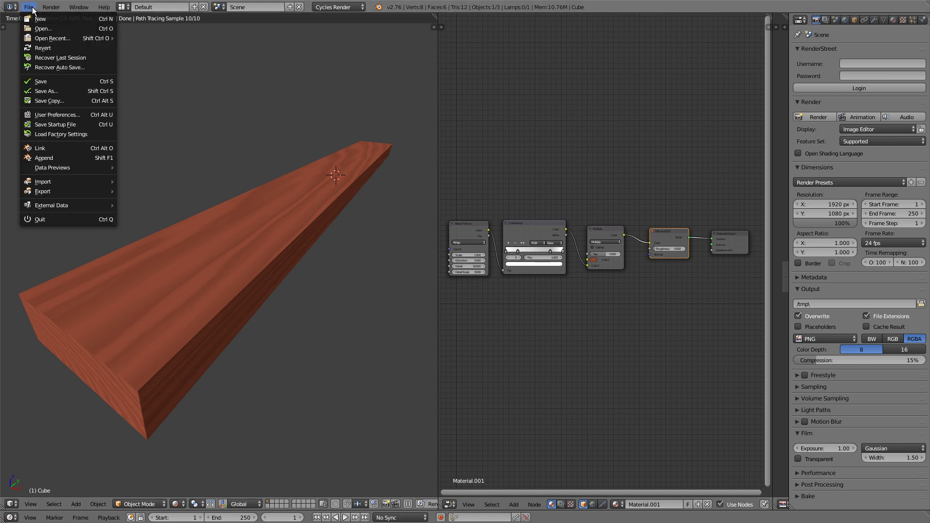
left_click(83, 115)
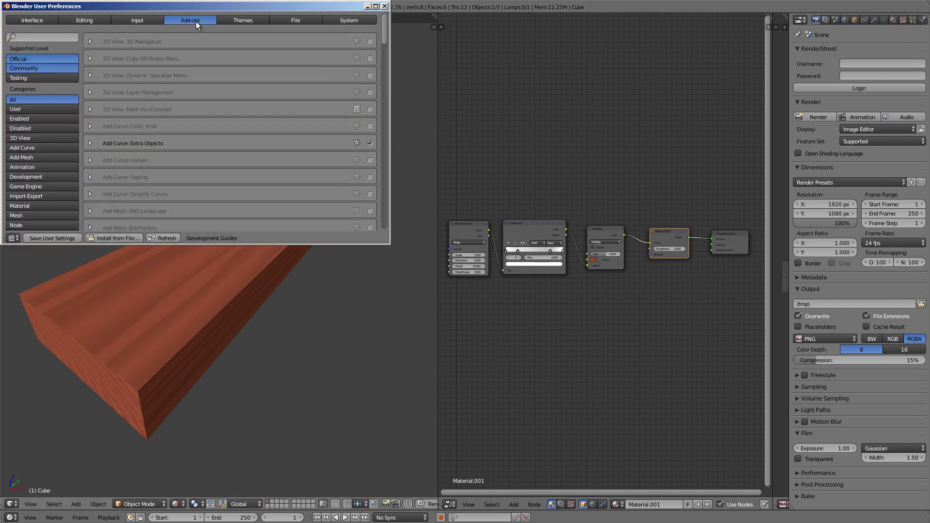
left_click(60, 224)
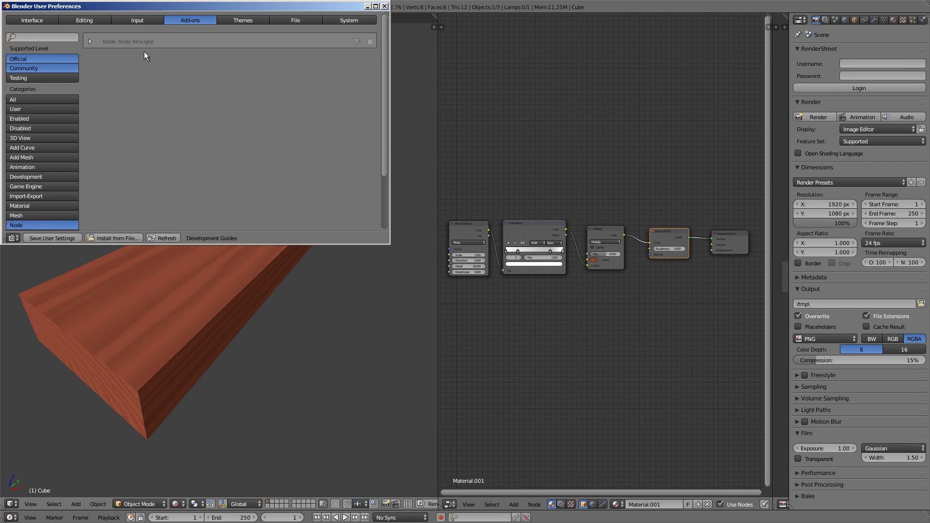
left_click(370, 42)
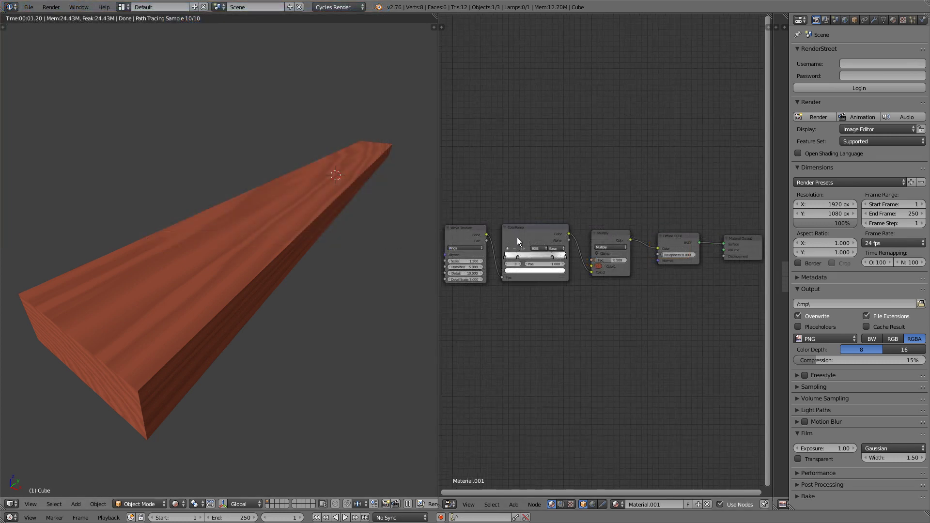
- Preview the Wave Texture node's output directly on the wooden plank
scroll(516, 238, "left", 5, "ctrl")
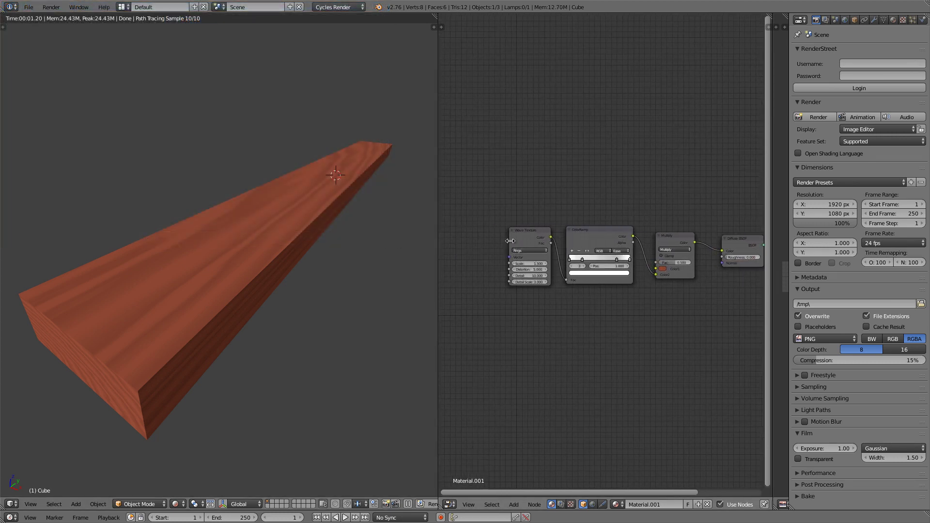
scroll(511, 241, "up", 5)
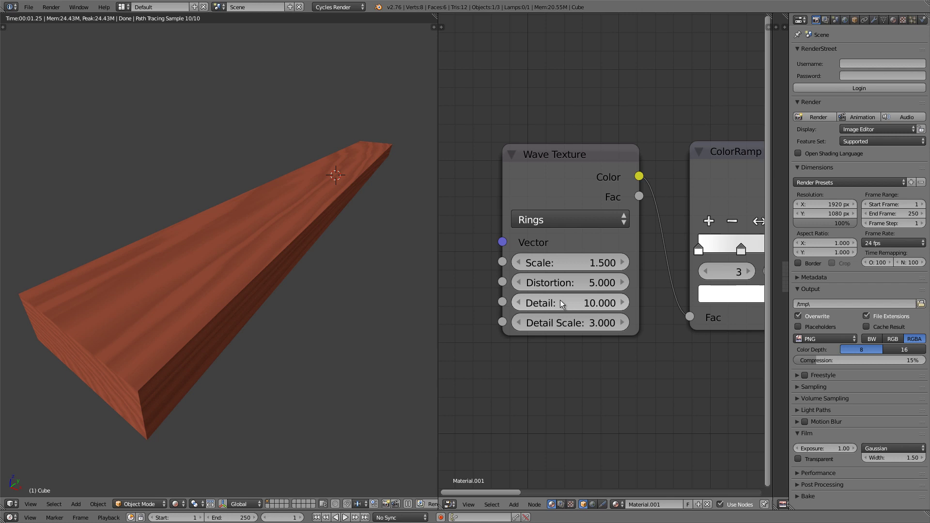
left_click(577, 155, "ctrl+shift")
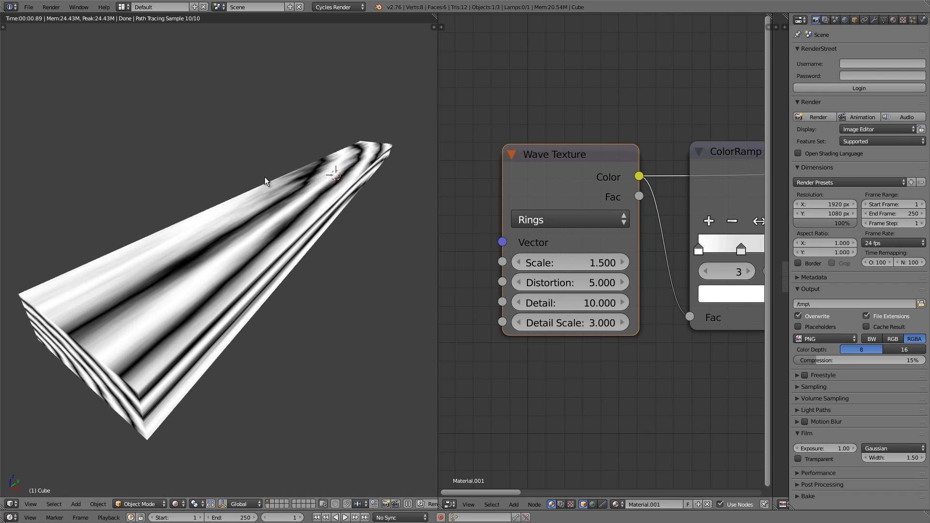
- Preview the ColorRamp node's output on the plank
scroll(585, 214, "down", 1)
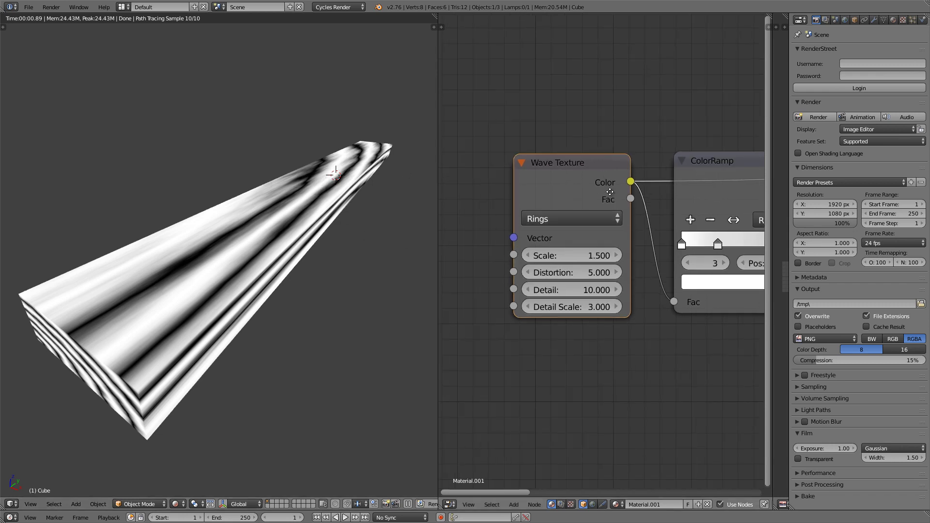
middle_click_drag(662, 189, 558, 188)
scroll(567, 180, "down", 1, "ctrl")
scroll(612, 181, "down", 1, "ctrl")
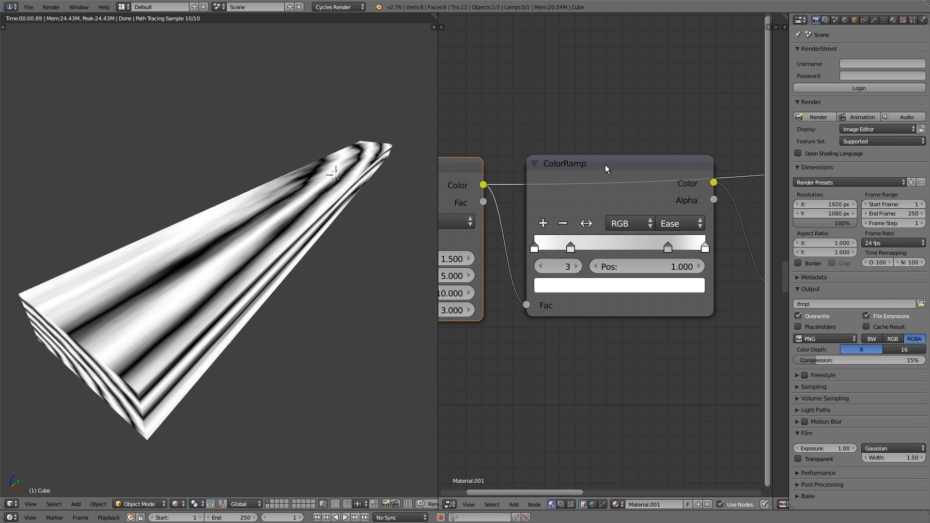
left_click(606, 164)
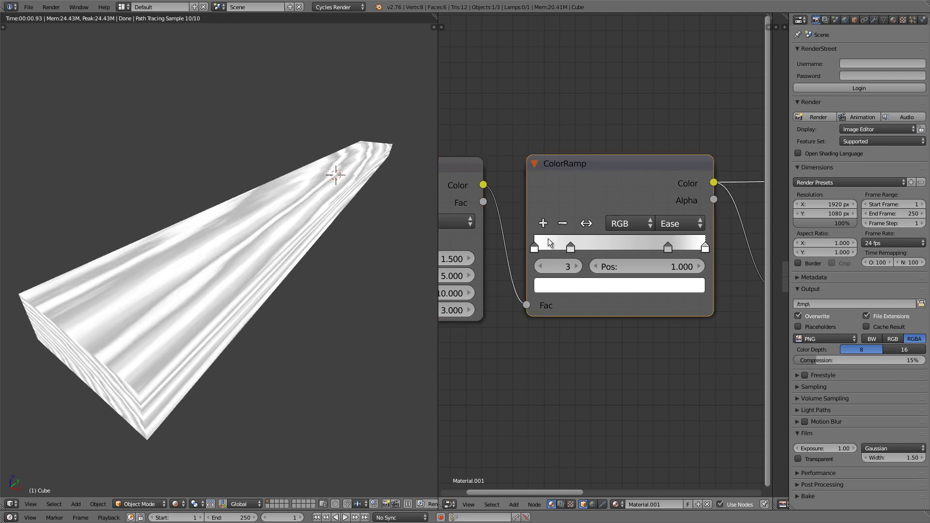
- Select each color stop of the ColorRamp in turn to examine its position and color
scroll(582, 249, "up", 1)
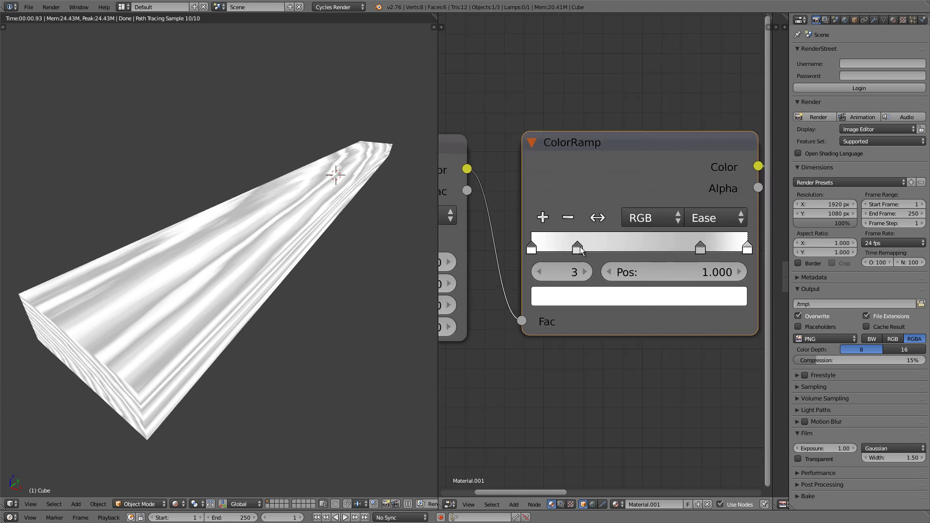
scroll(581, 249, "down", 1, "ctrl")
left_click(513, 240)
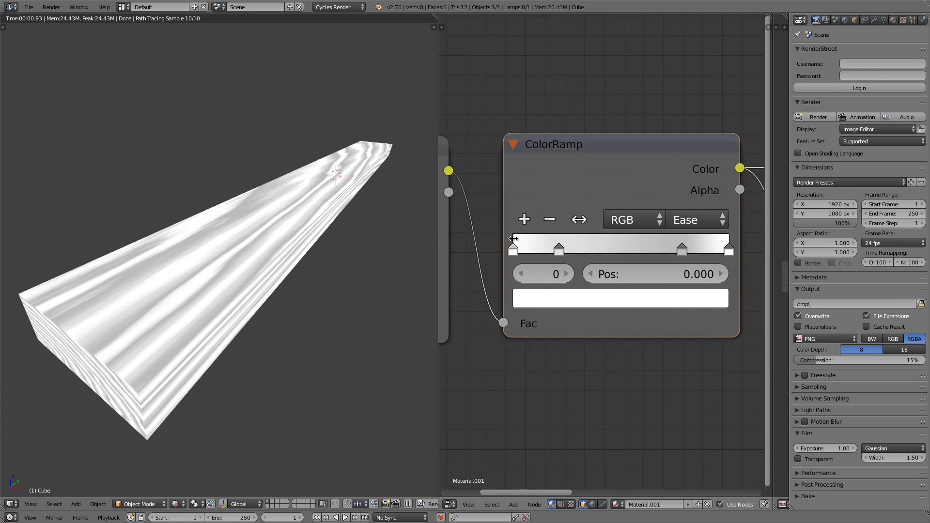
left_click(560, 251)
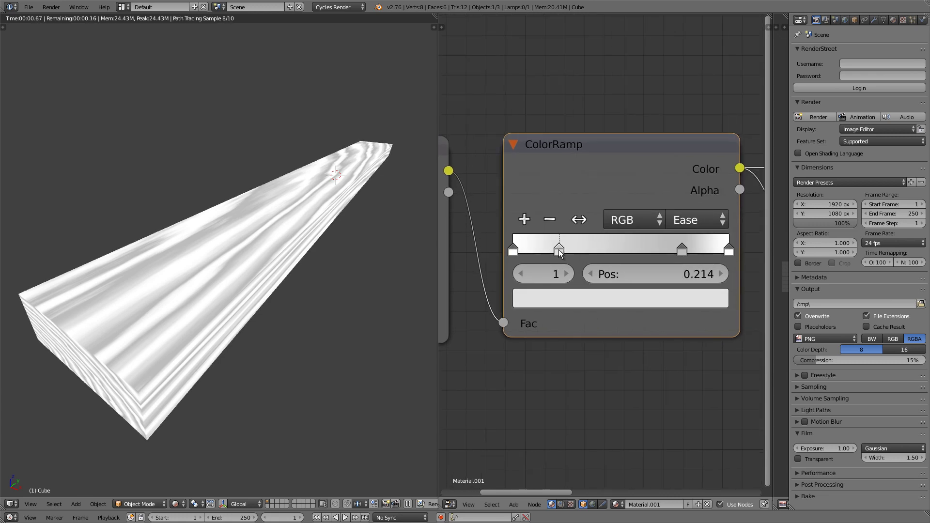
left_click(681, 236)
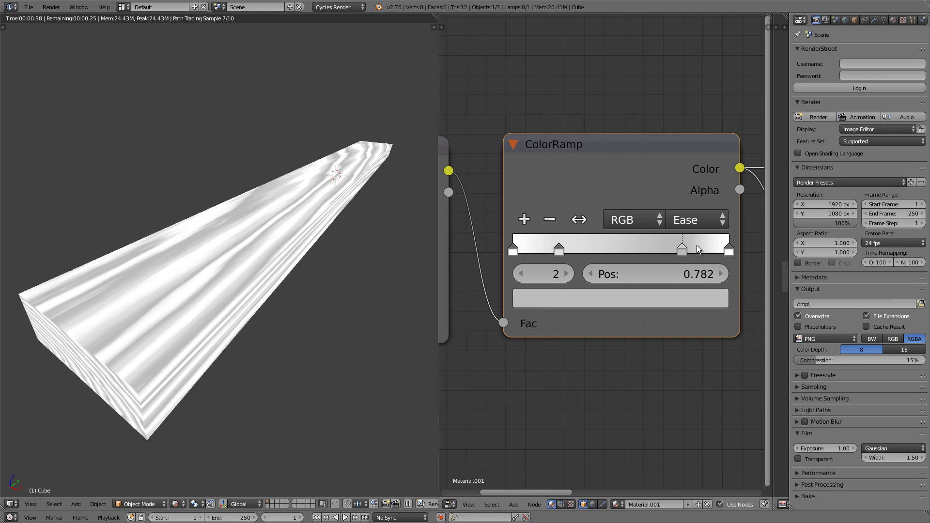
left_click(727, 243)
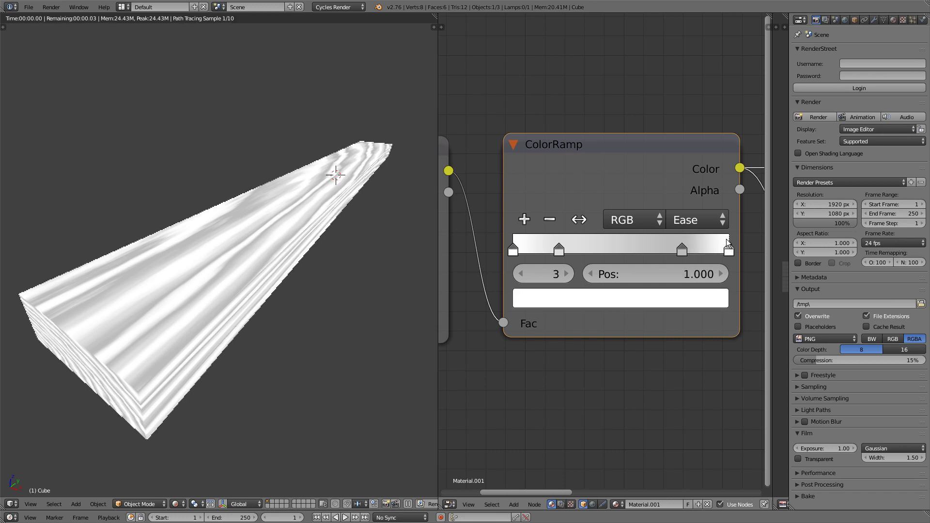
- Preview the Multiply node's color output on the plank
scroll(656, 259, "down", 4)
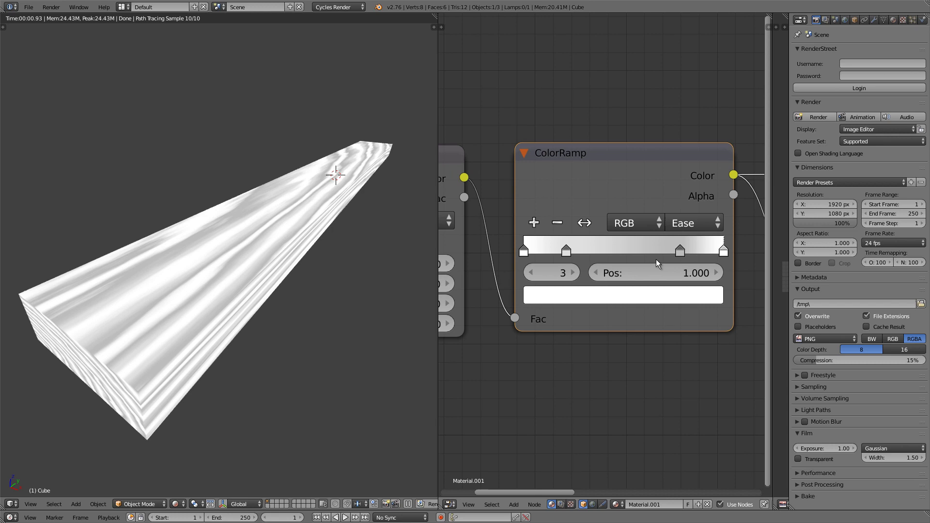
middle_click_drag(650, 249, 592, 251)
scroll(676, 240, "down", 1)
middle_click_drag(701, 236, 630, 238)
scroll(554, 236, "down", 4, "ctrl")
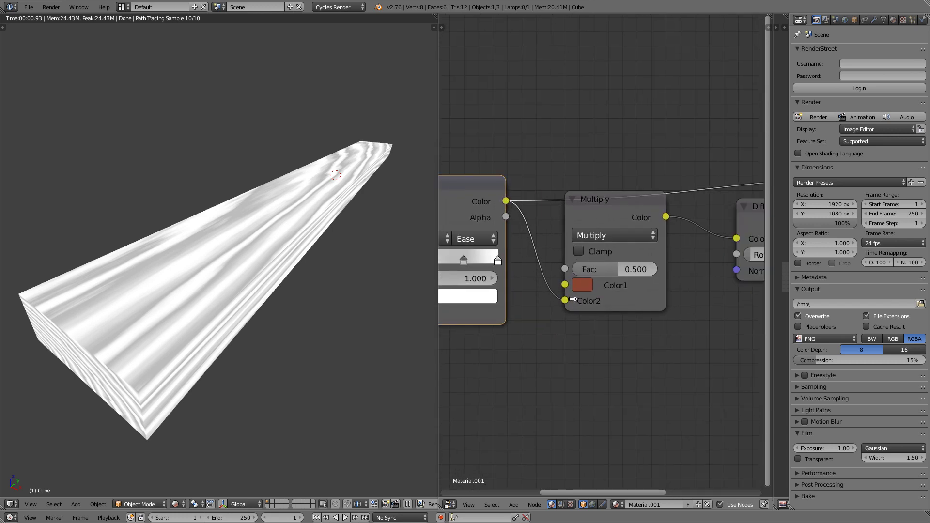
middle_click_drag(611, 275, 596, 277)
scroll(597, 277, "up", 1)
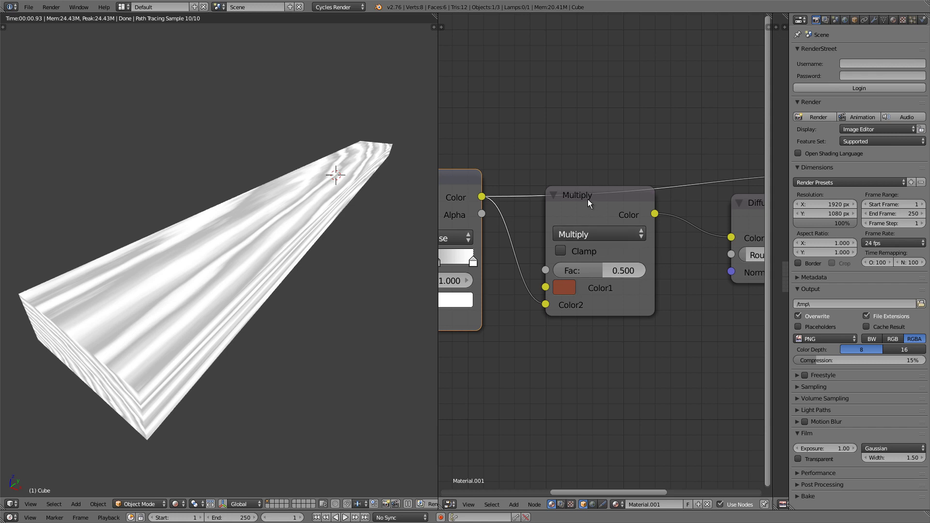
left_click_drag(589, 199, 589, 197)
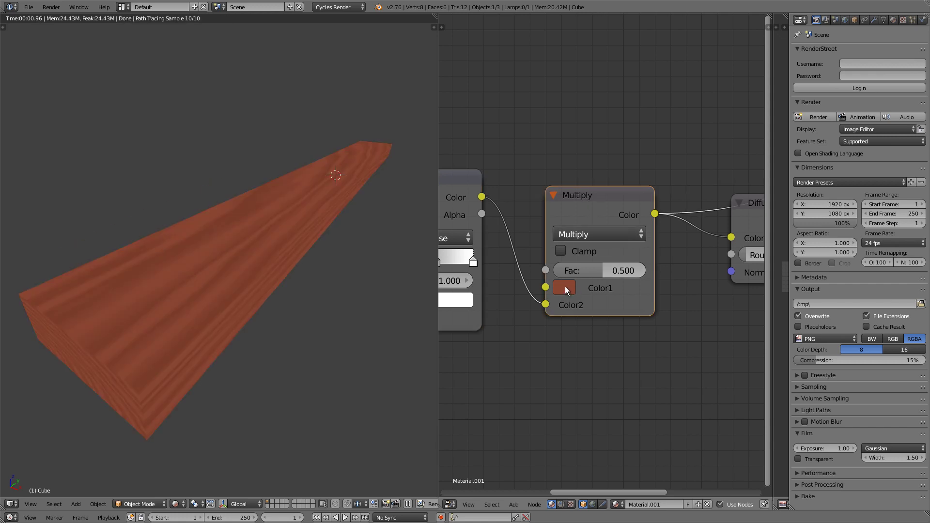
- Preview the Diffuse BSDF node so that its shader feeds the Material Output again
scroll(580, 279, "down", 1)
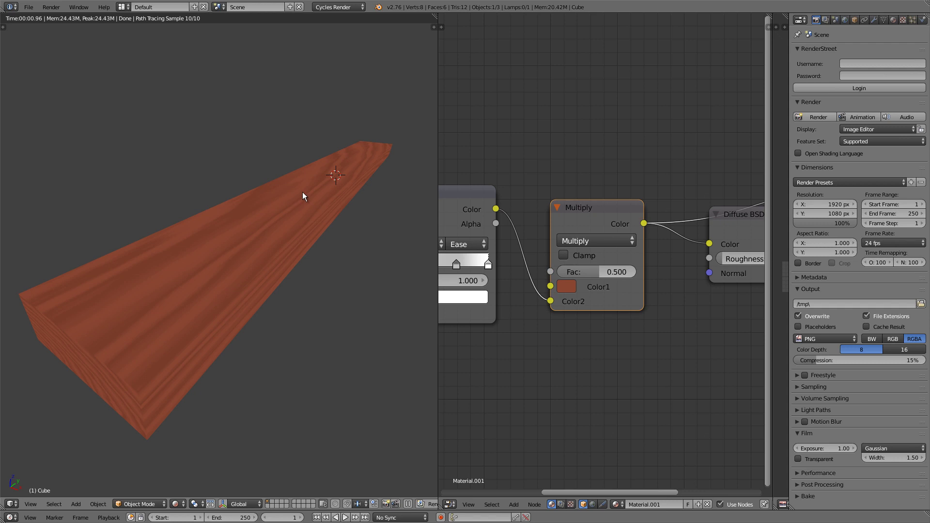
middle_click_drag(642, 213, 576, 207)
left_click(636, 211, "ctrl+shift")
- Add linked Texture Coordinate and Mapping nodes in front of the Wave Texture node with Node Wrangler
scroll(582, 207, "down", 2)
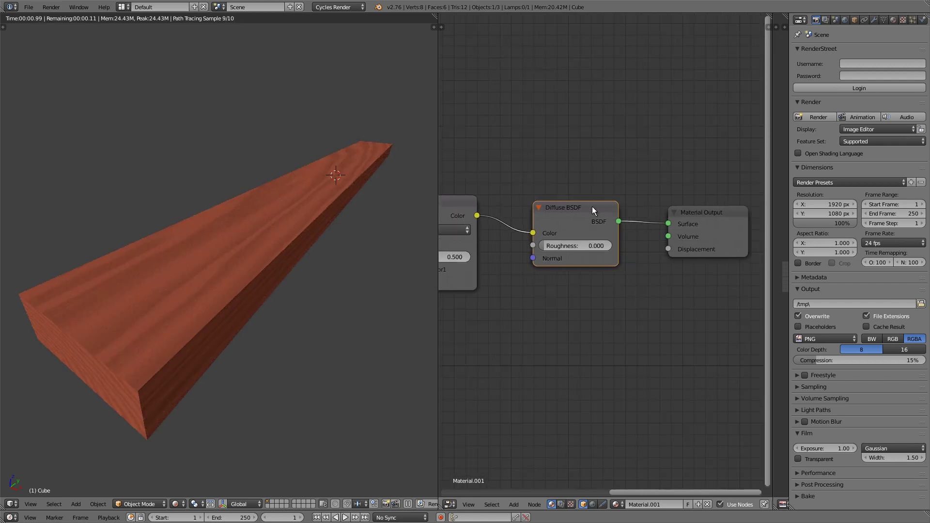
scroll(593, 245, "down", 4)
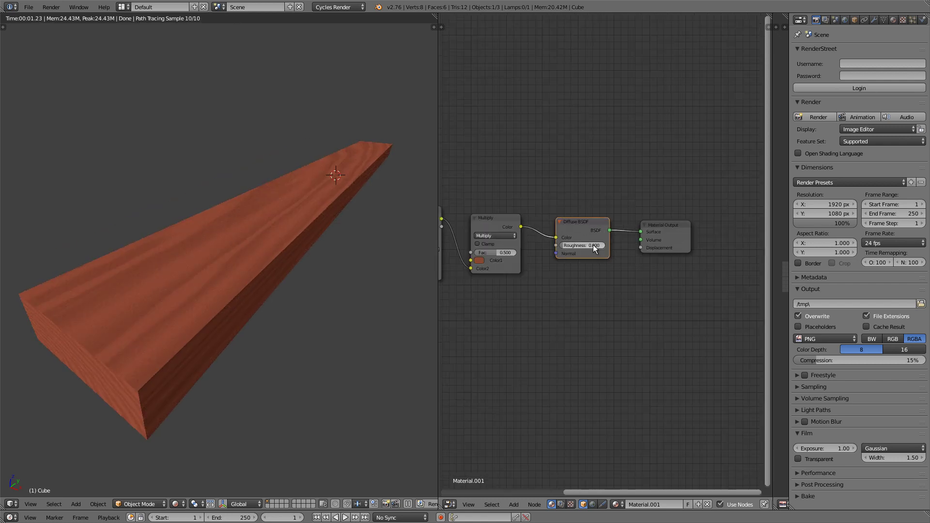
middle_click_drag(566, 240, 633, 244)
scroll(626, 243, "down", 1)
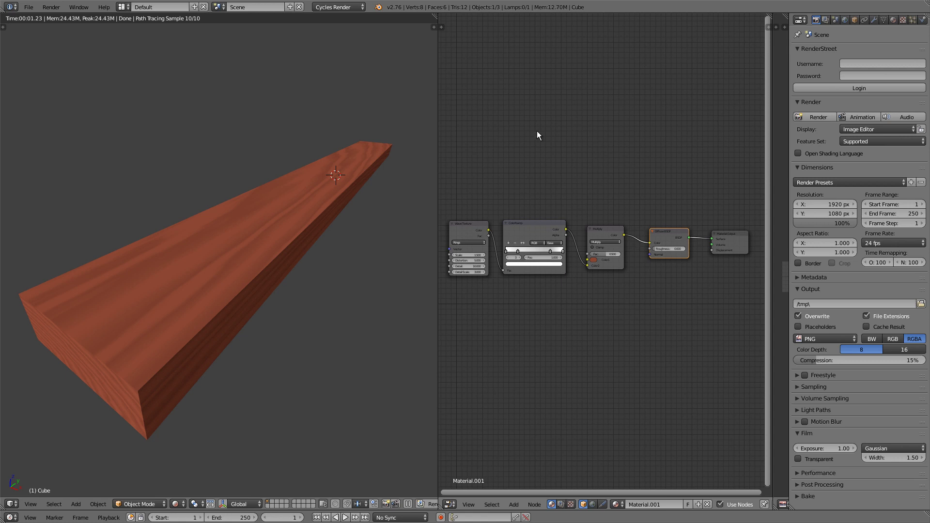
middle_click_drag(466, 242, 587, 226)
scroll(595, 211, "up", 6)
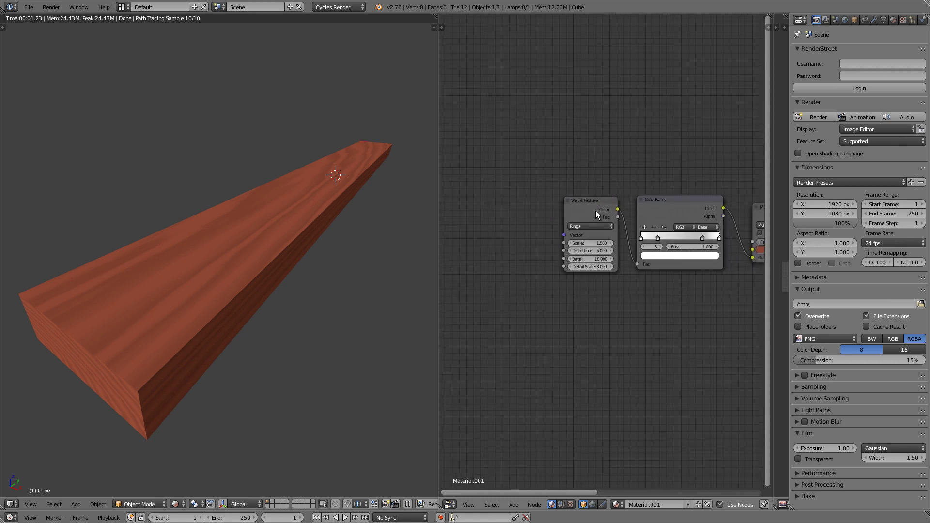
middle_click_drag(653, 199, 663, 199)
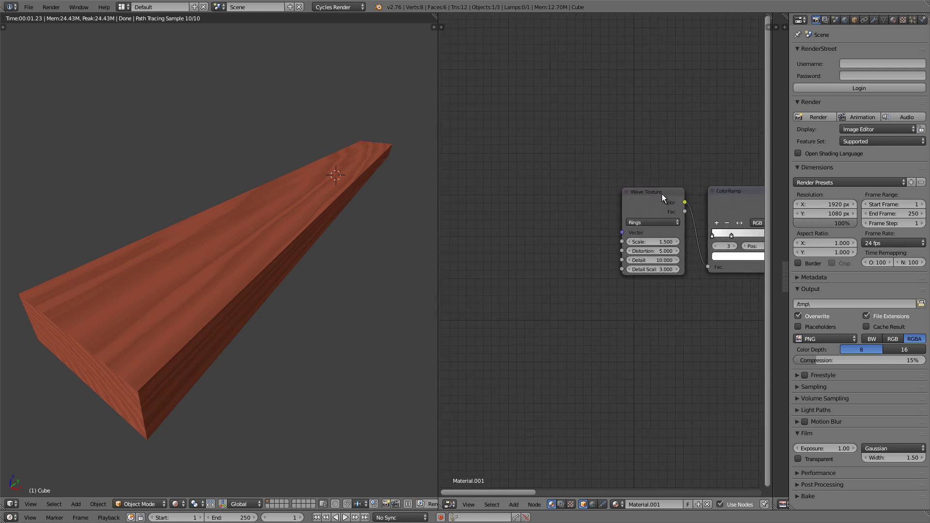
right_click(662, 194)
key("ctrl+t")
scroll(584, 192, "up", 3, "ctrl")
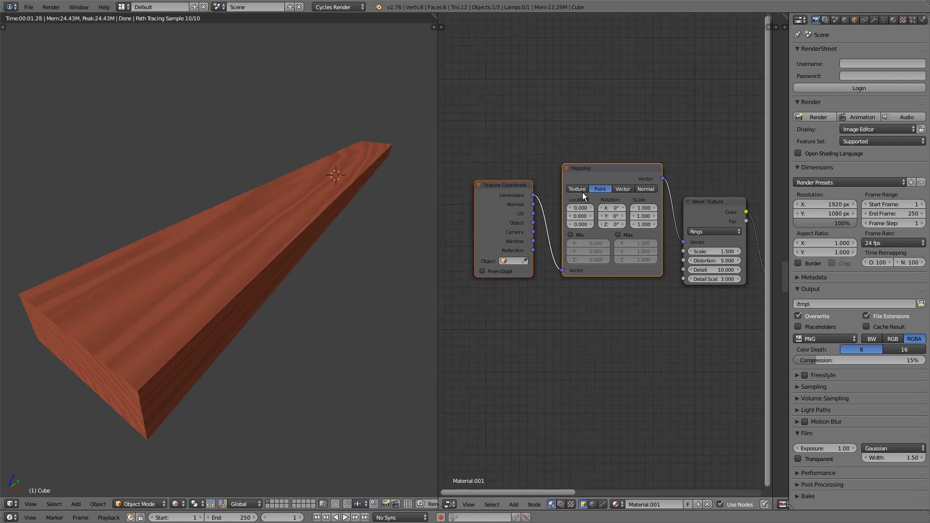
- Move the Texture Coordinate node well away from the Mapping node to leave space between them
scroll(583, 193, "up", 1)
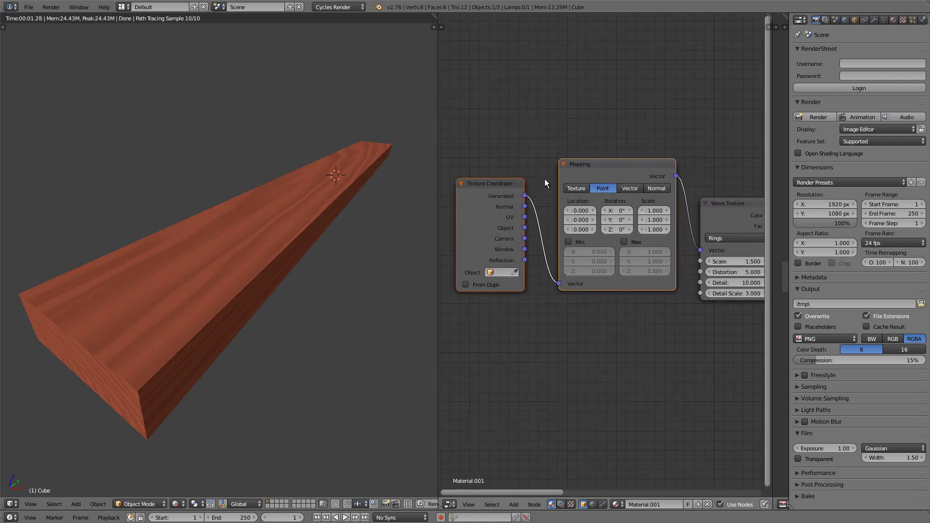
right_click(597, 164)
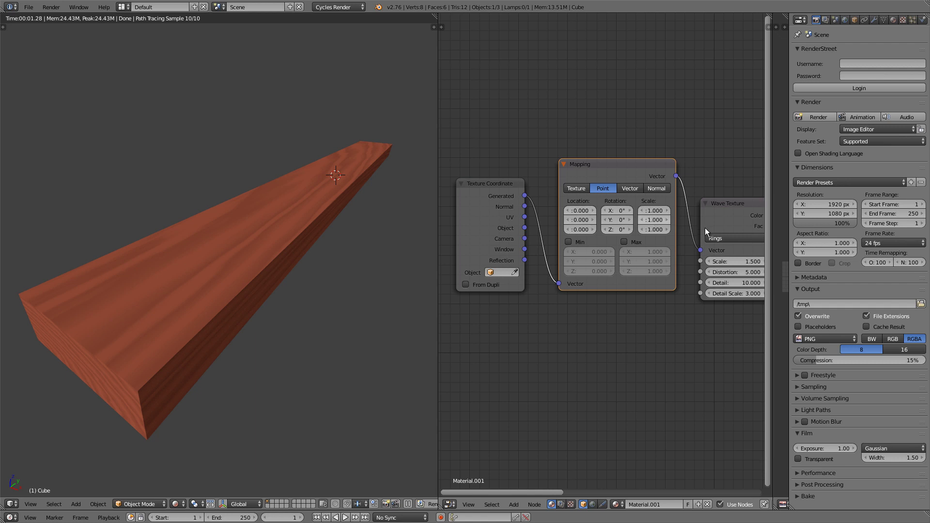
middle_click_drag(625, 209, 706, 211)
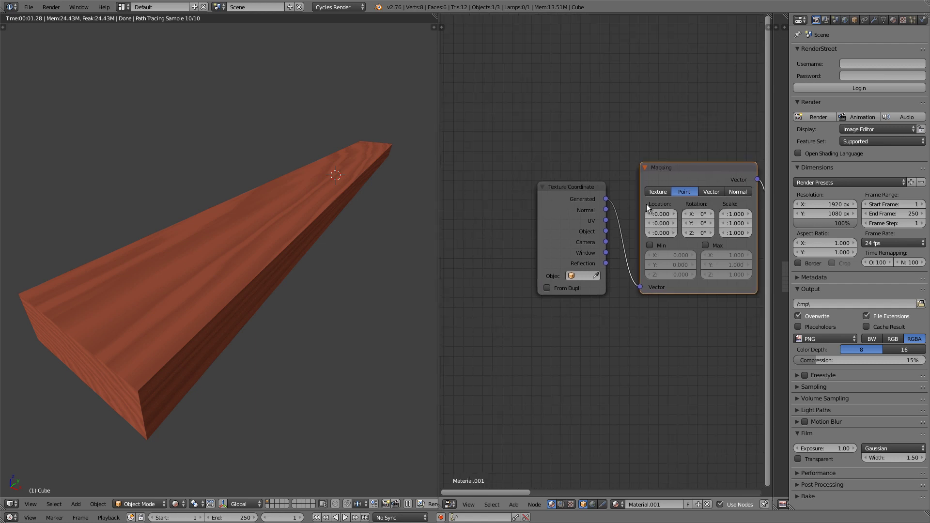
scroll(646, 204, "down", 1)
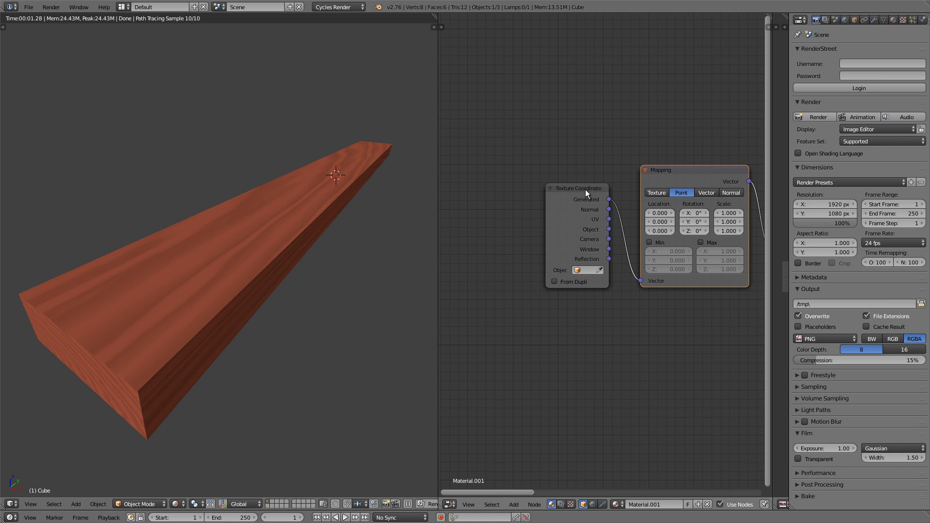
scroll(595, 189, "down", 2)
middle_click_drag(595, 189, 622, 190)
left_click_drag(622, 190, 484, 199)
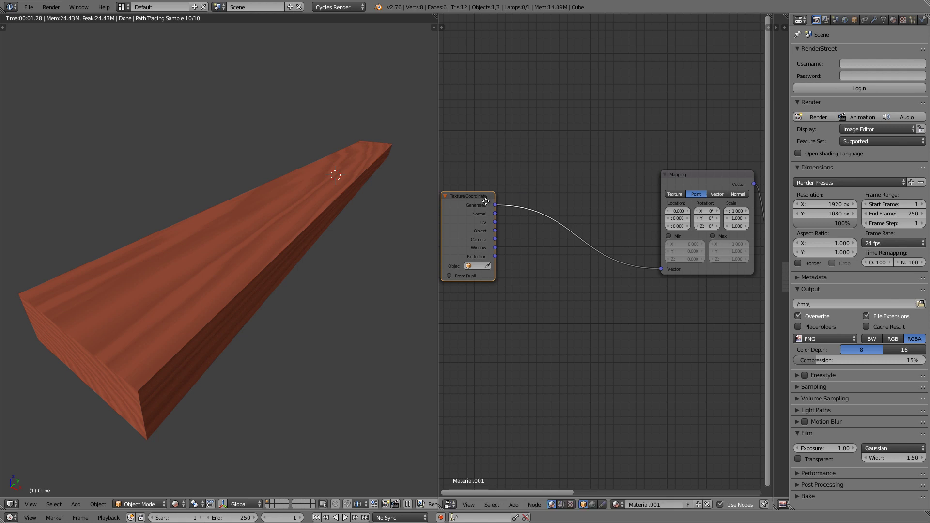
- Preview the Texture Coordinate node's Generated output as colors on the plank
middle_click_drag(484, 196, 538, 186)
scroll(541, 208, "up", 1)
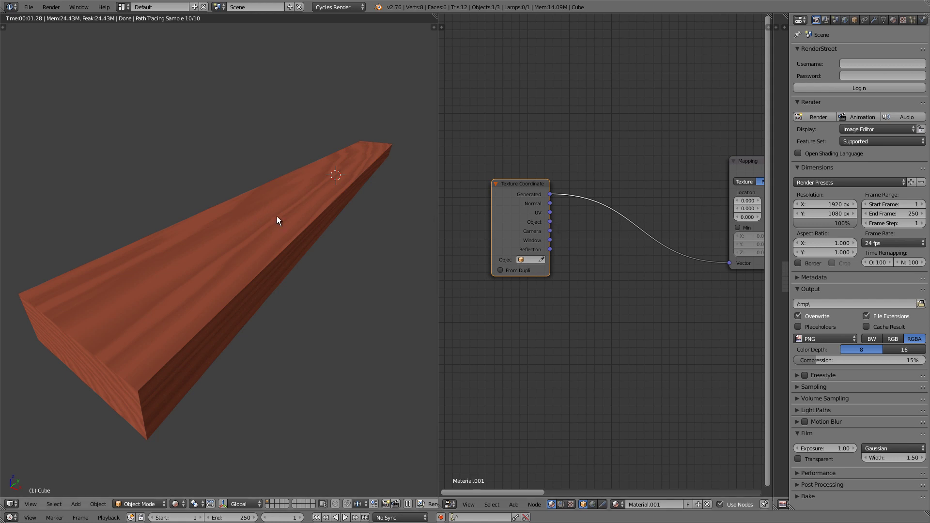
left_click(530, 185, "ctrl+shift")
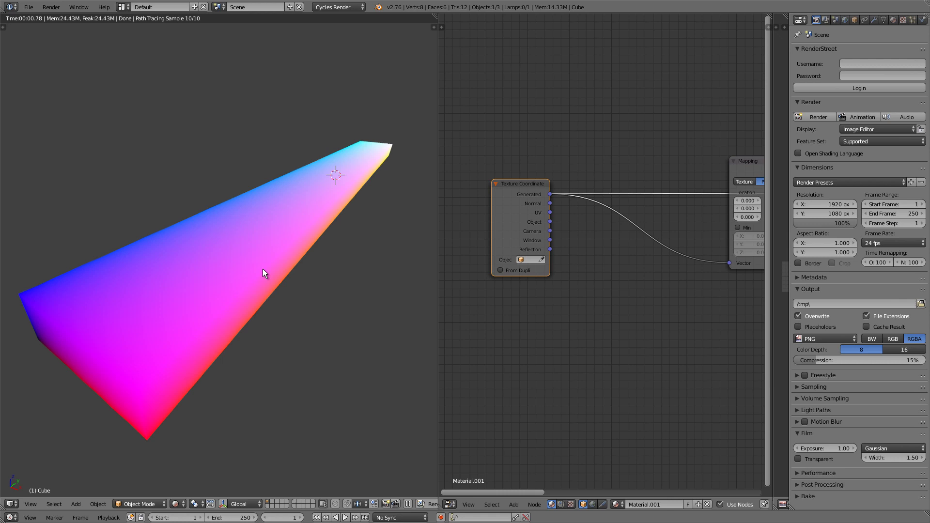
scroll(647, 199, "down", 2)
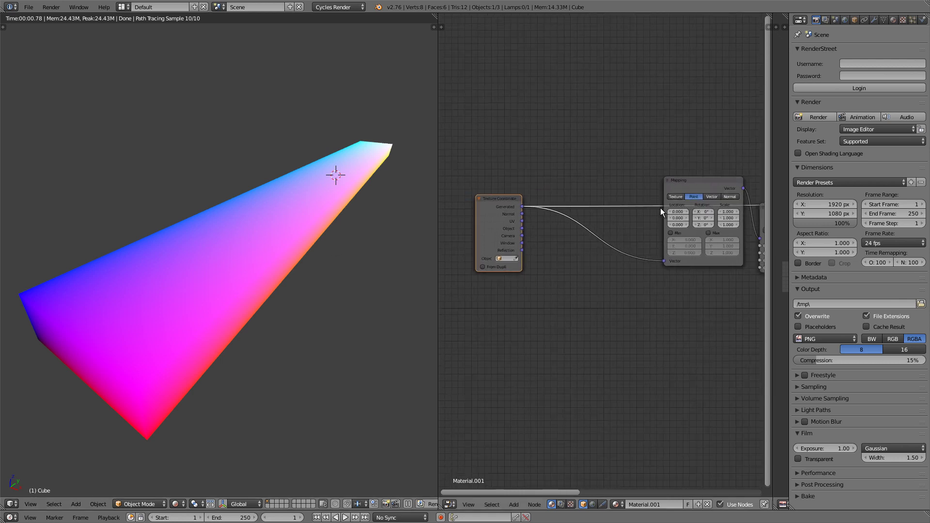
middle_click_drag(573, 209, 580, 212)
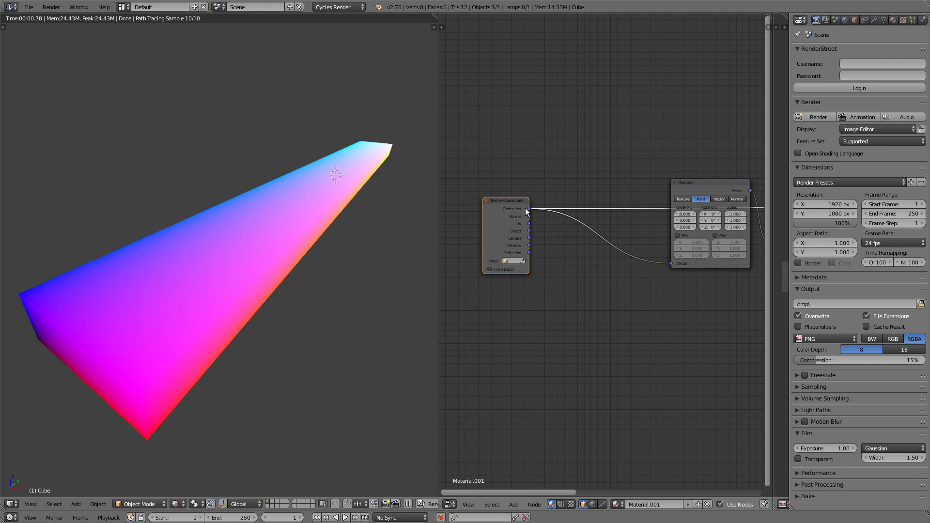
- Undo the preview of the Texture Coordinate node's Generated output
middle_click_drag(588, 220, 568, 221)
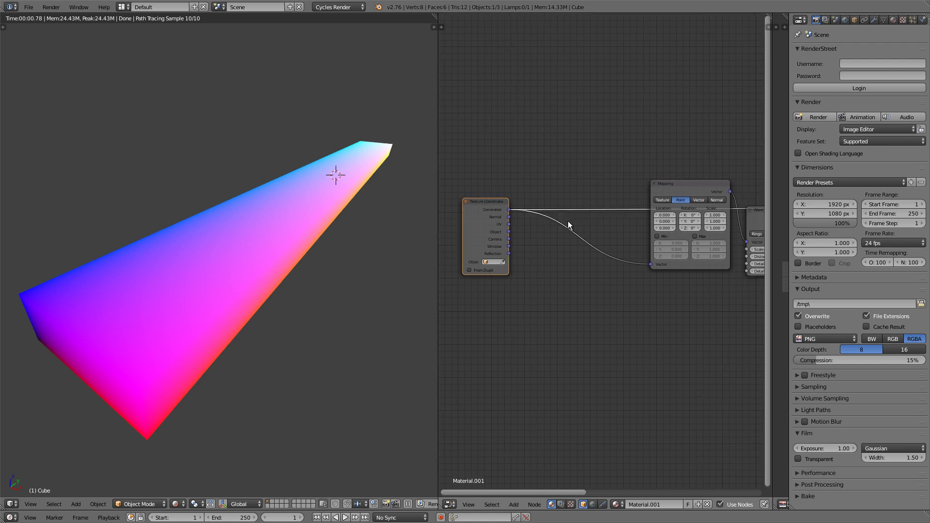
scroll(565, 221, "down", 2)
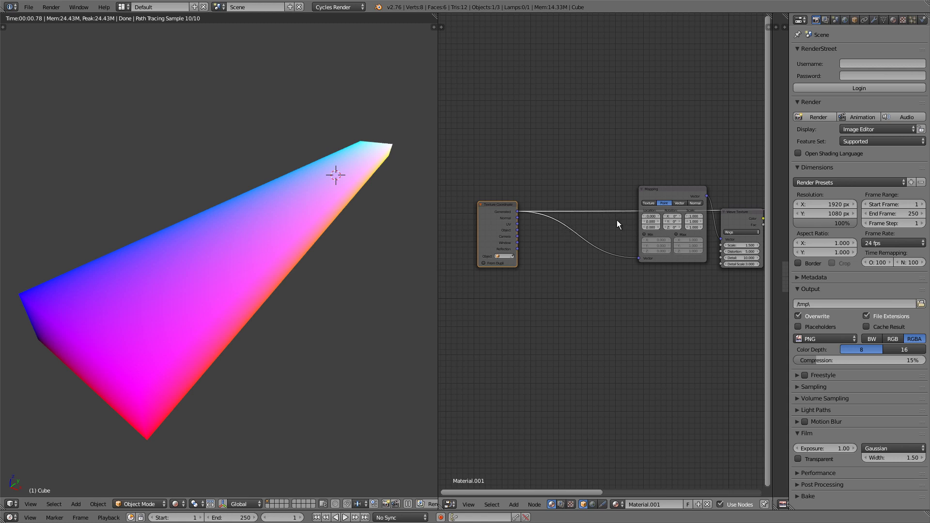
key("ctrl+z")
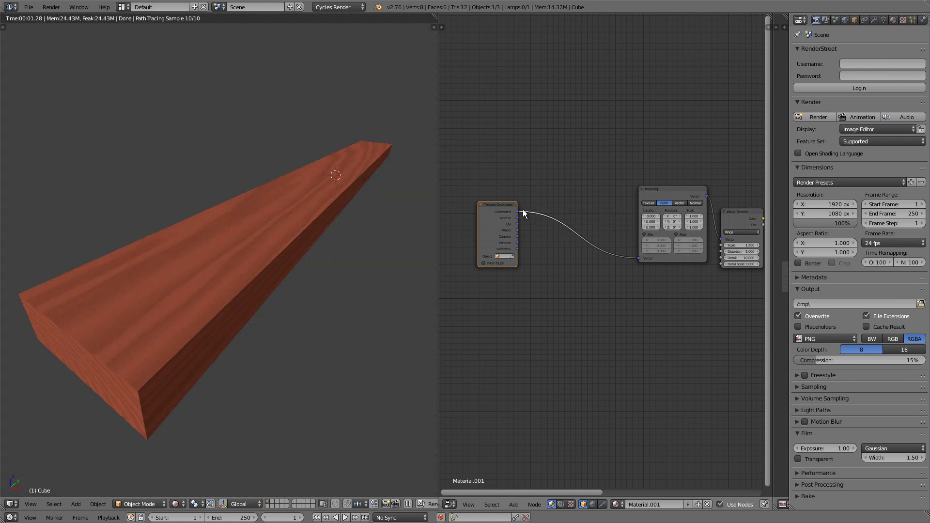
- Add an Image Texture node and place it just below the Texture Coordinate node
middle_click_drag(516, 241, 512, 227)
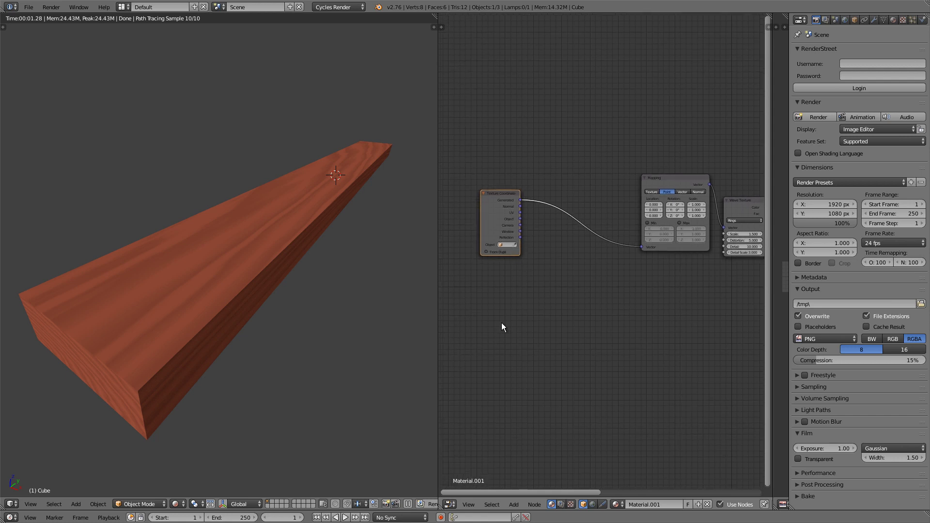
key("shift+a")
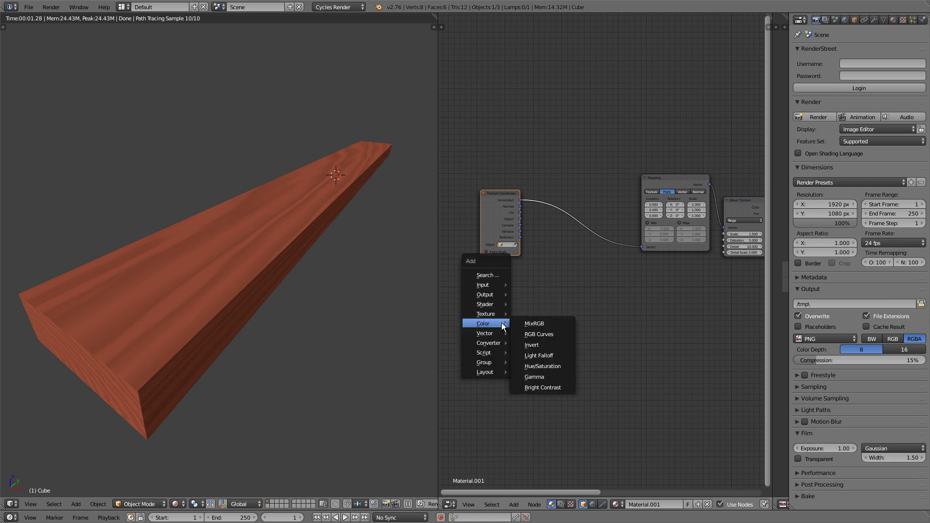
mouse_move(494, 315)
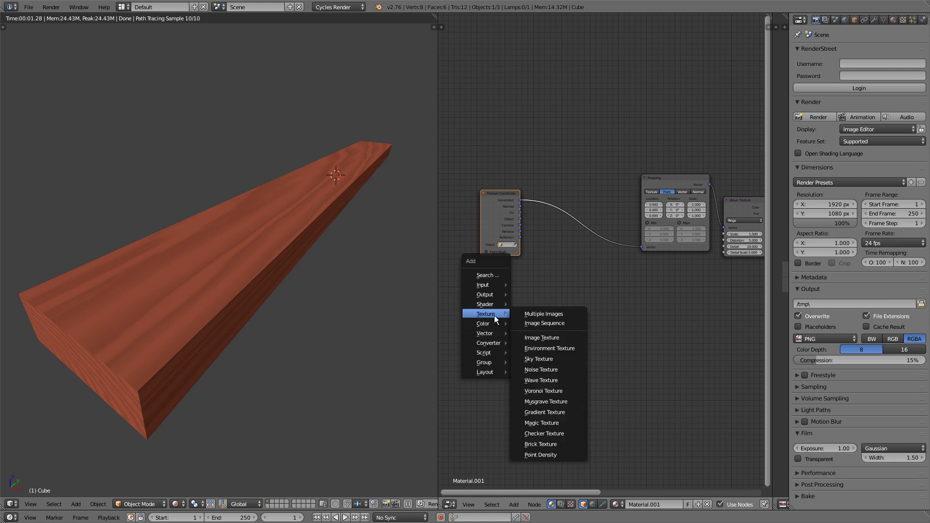
left_click(552, 336)
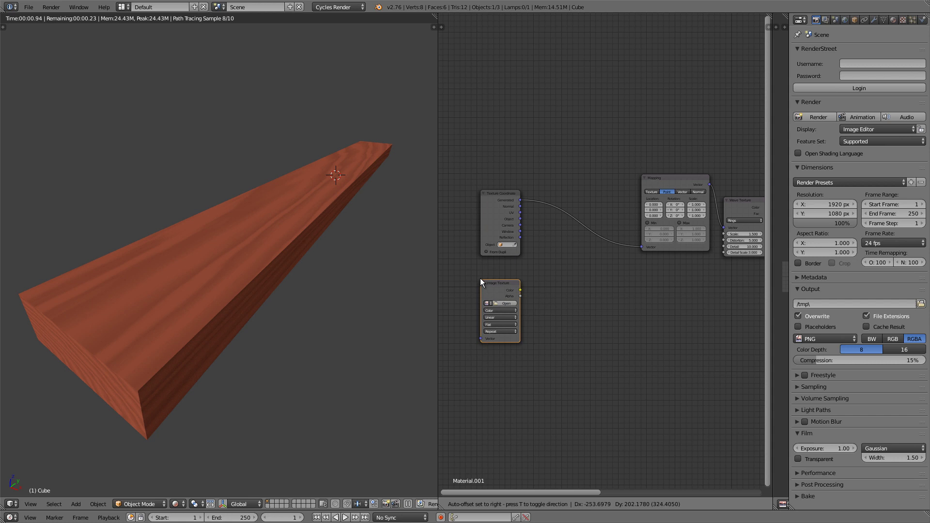
left_click(477, 273)
scroll(531, 284, "up", 1)
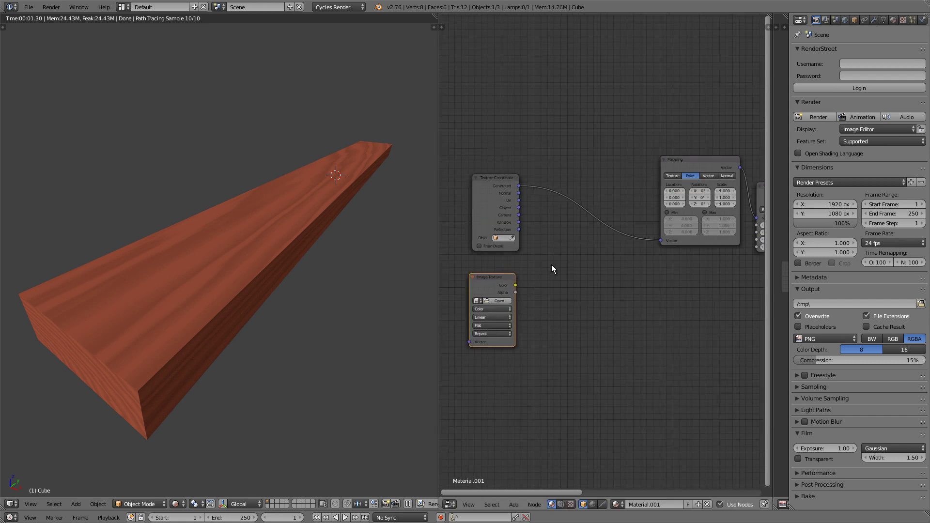
- Insert a MixRGB node on the link between the Texture Coordinate and Mapping nodes and set its blend mode to Add
key("shift+a")
mouse_move(548, 276)
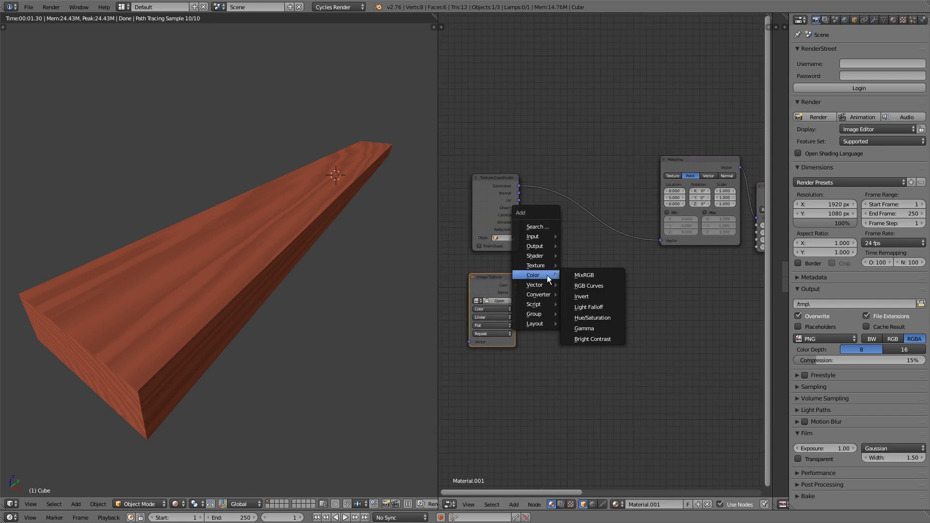
left_click(599, 277)
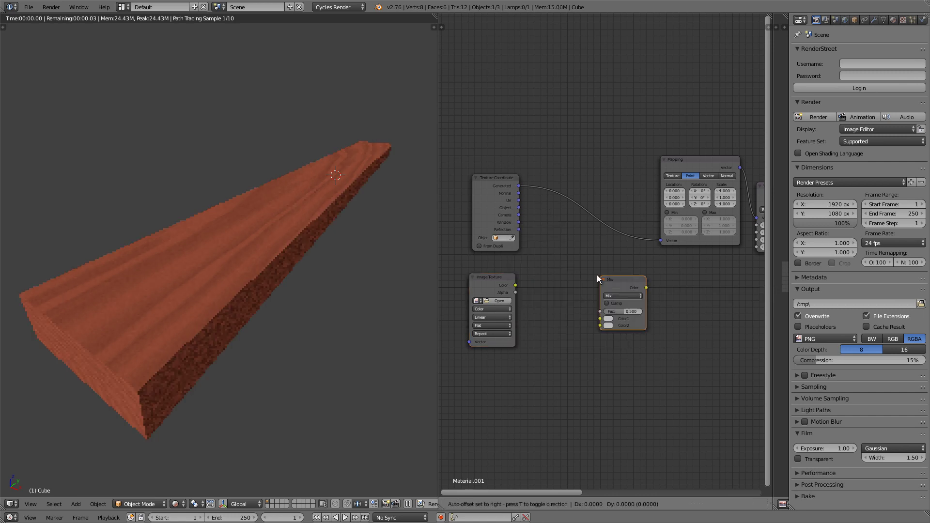
left_click(560, 198)
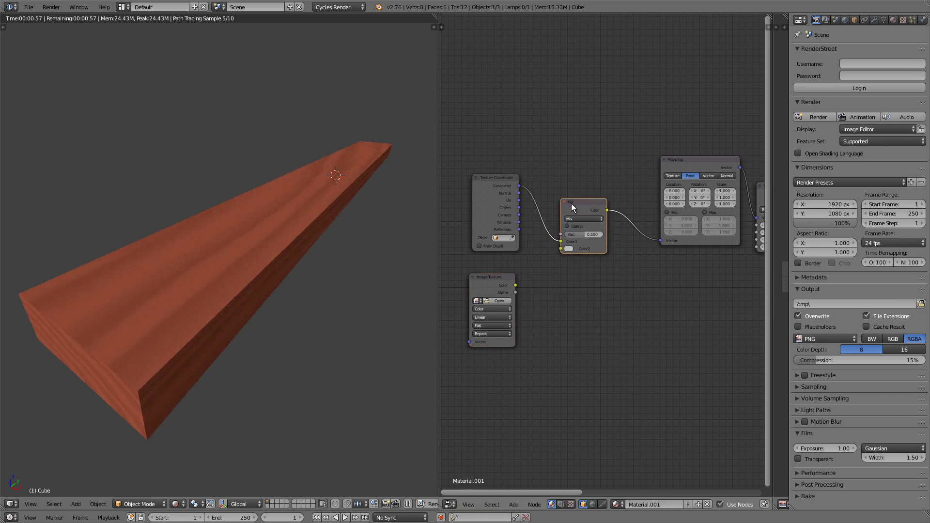
left_click_drag(571, 204, 570, 219)
scroll(574, 228, "up", 1)
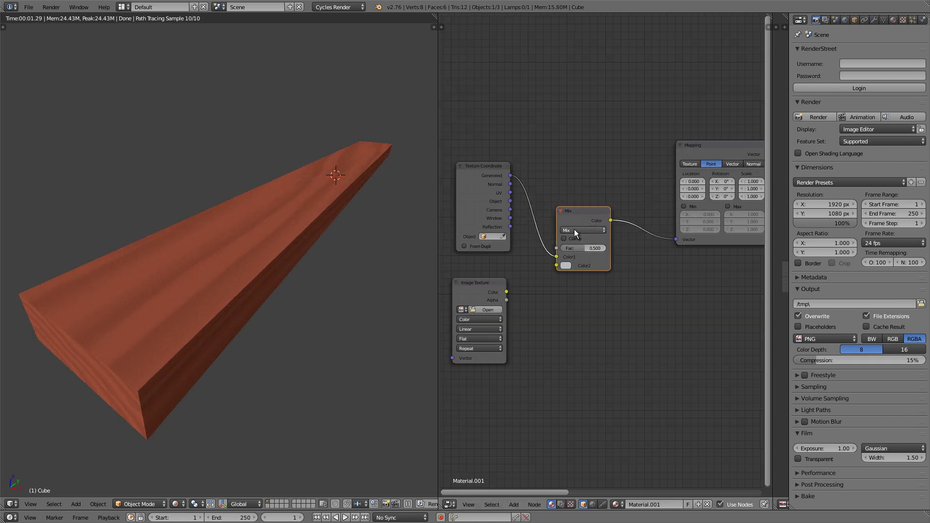
left_click(575, 228)
left_click(574, 212)
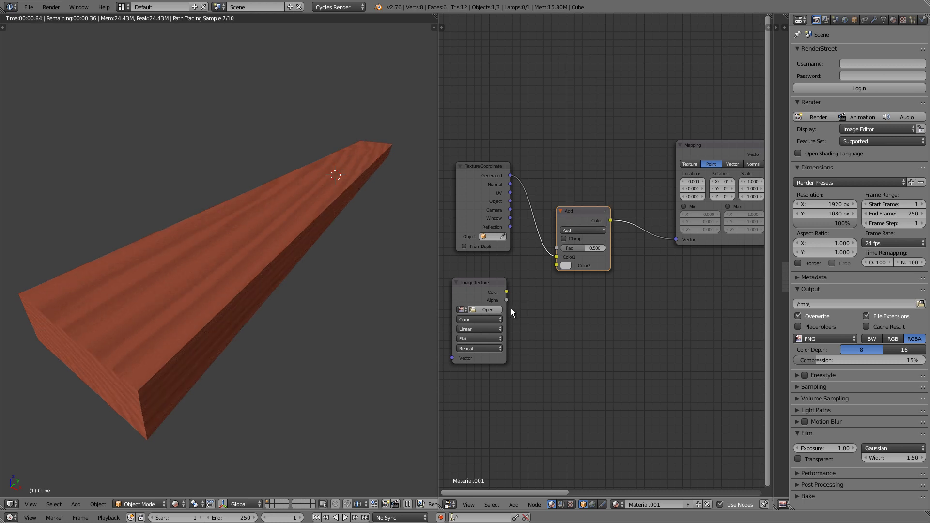
- Link the Image Texture's Color output to the Add node's Color2 input and set the Add node's Fac to 1.000
left_click_drag(507, 293, 507, 292)
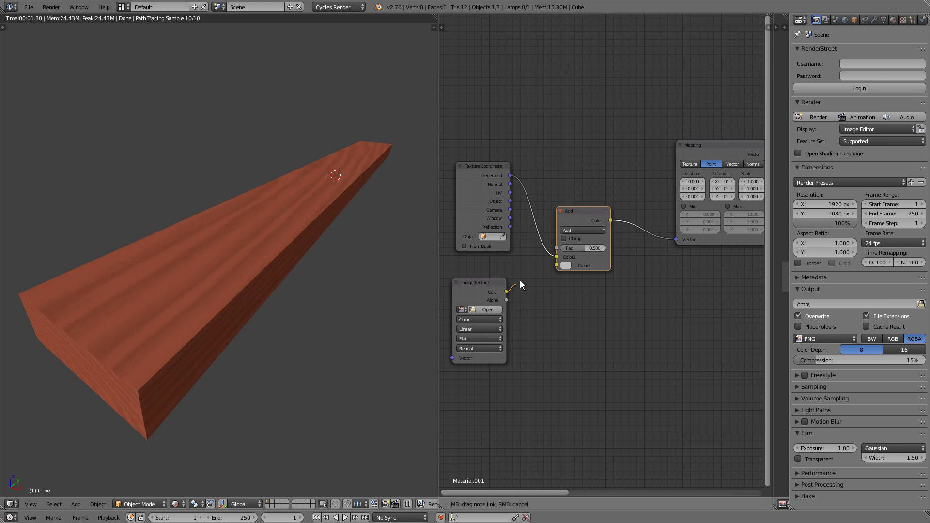
left_click_drag(551, 269, 557, 265)
scroll(568, 264, "up", 2)
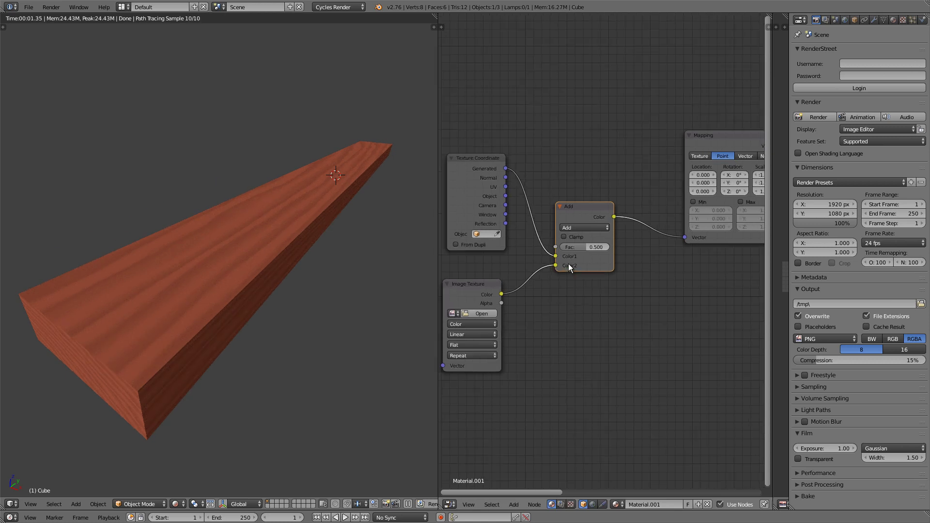
middle_click_drag(548, 290, 560, 290)
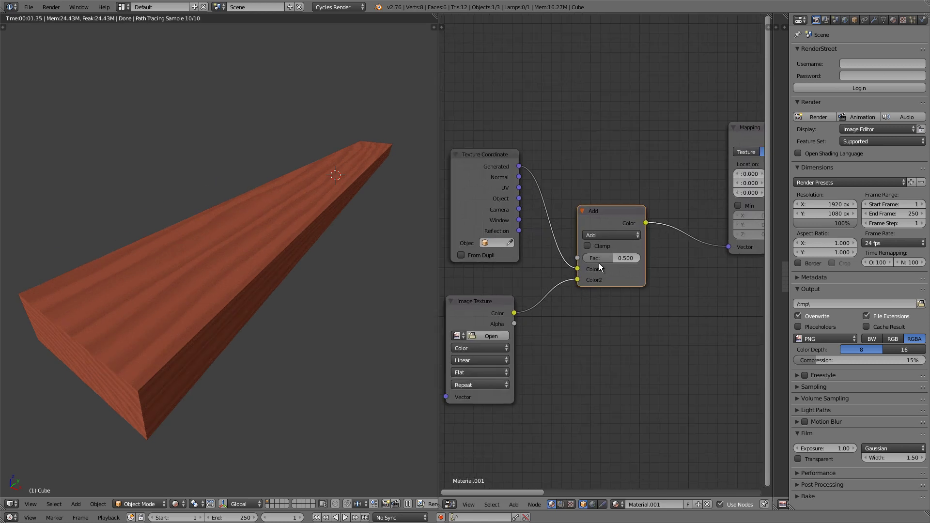
scroll(609, 236, "up", 1, "ctrl")
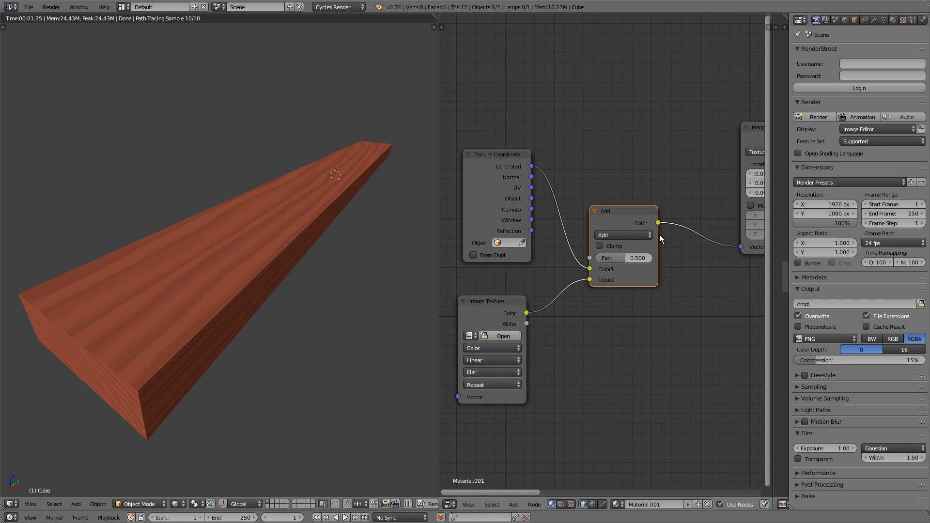
left_click_drag(626, 259, 668, 258)
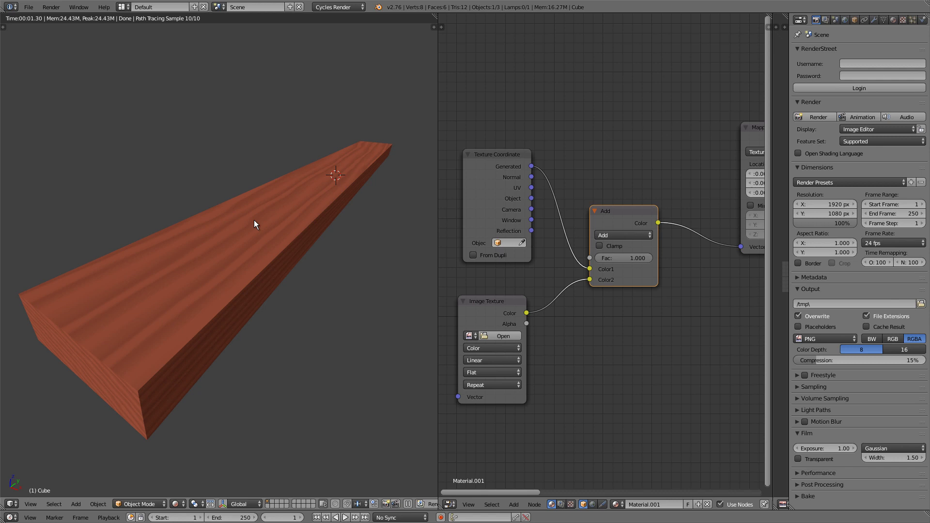
- Preview the empty Image Texture node's Color output on the plank and undo the preview
left_click(492, 300, "ctrl+shift")
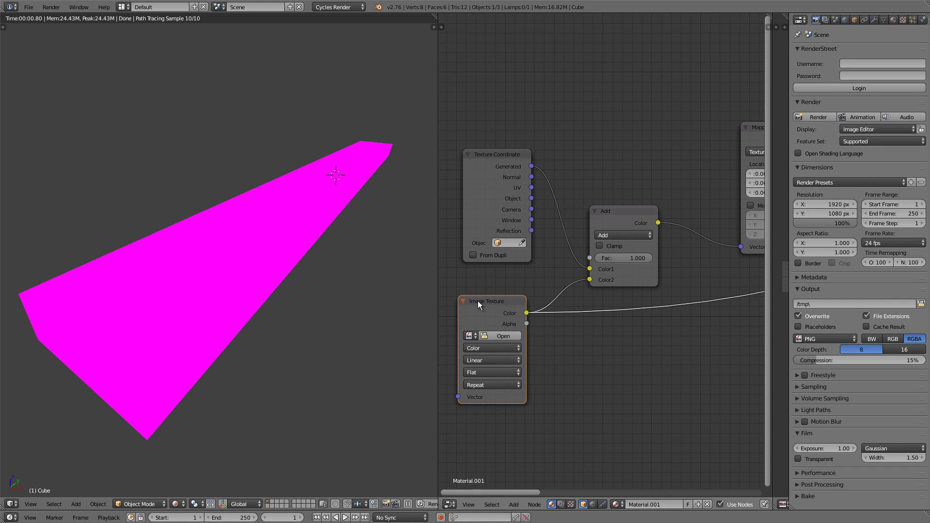
left_click(475, 339)
left_click(474, 337)
key("ctrl+z")
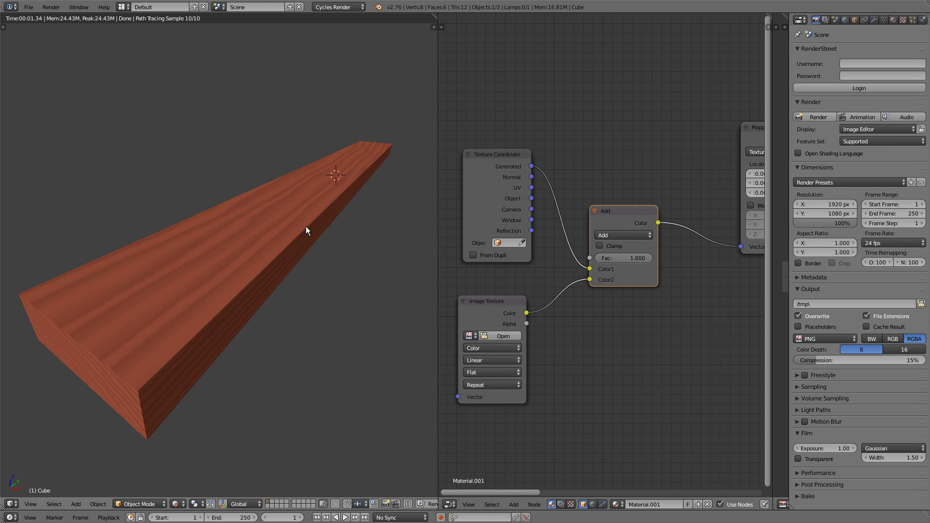
- Enlarge the image editor and put the plank in Edit Mode to display its UV layout
scroll(764, 270, "down", 2)
left_click_drag(771, 270, 632, 275)
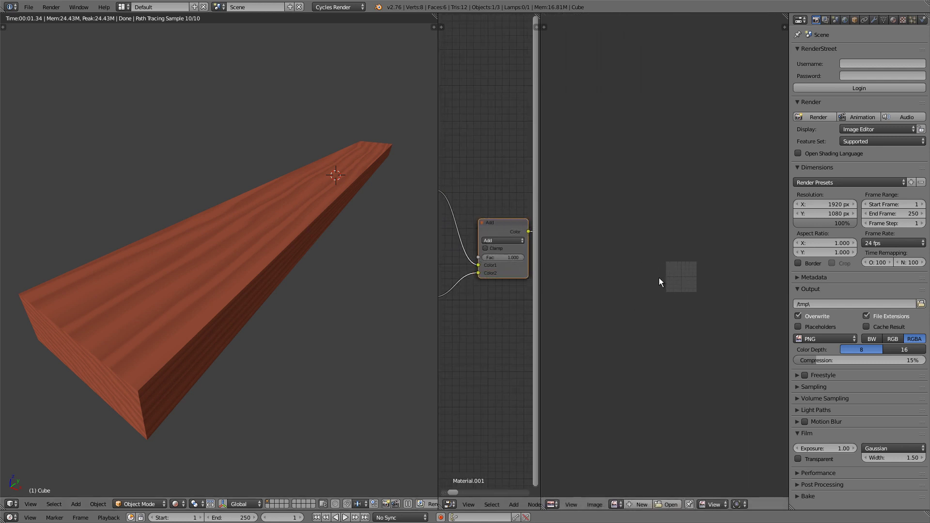
key("Tab")
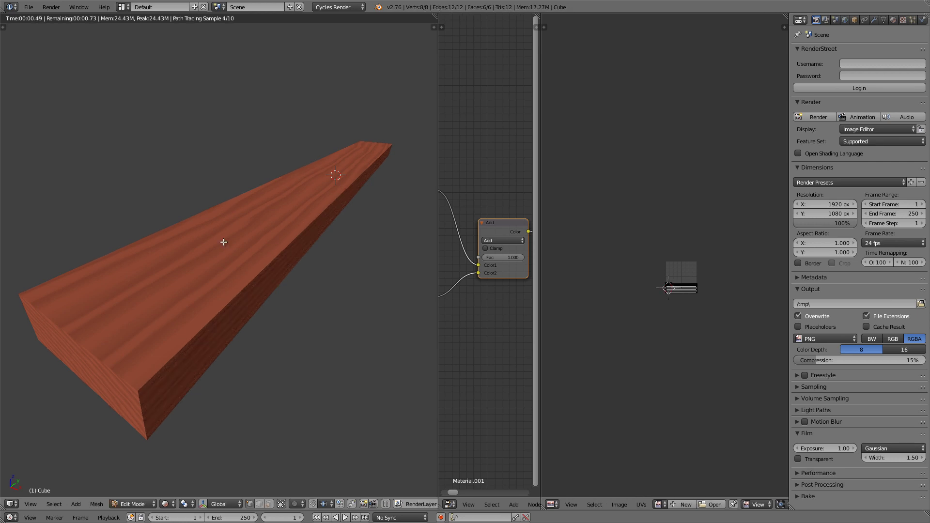
scroll(667, 283, "up", 6)
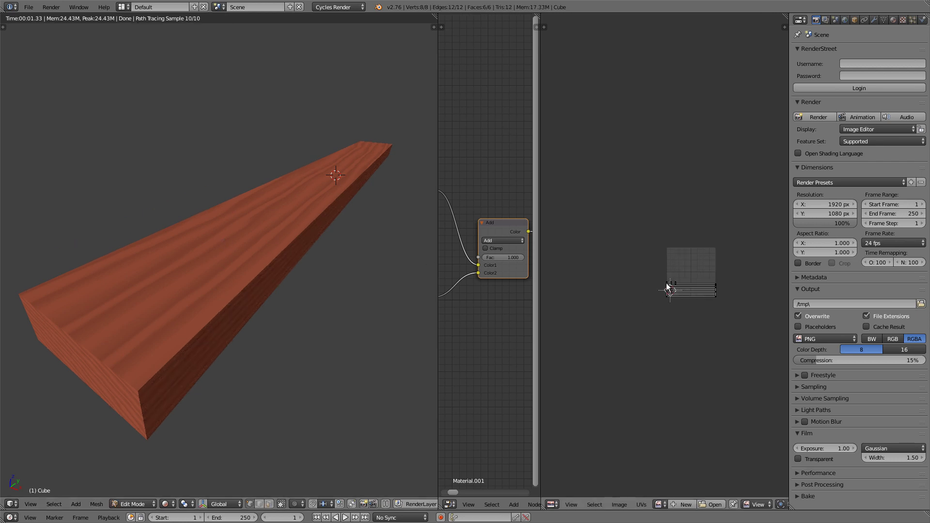
scroll(663, 284, "up", 2)
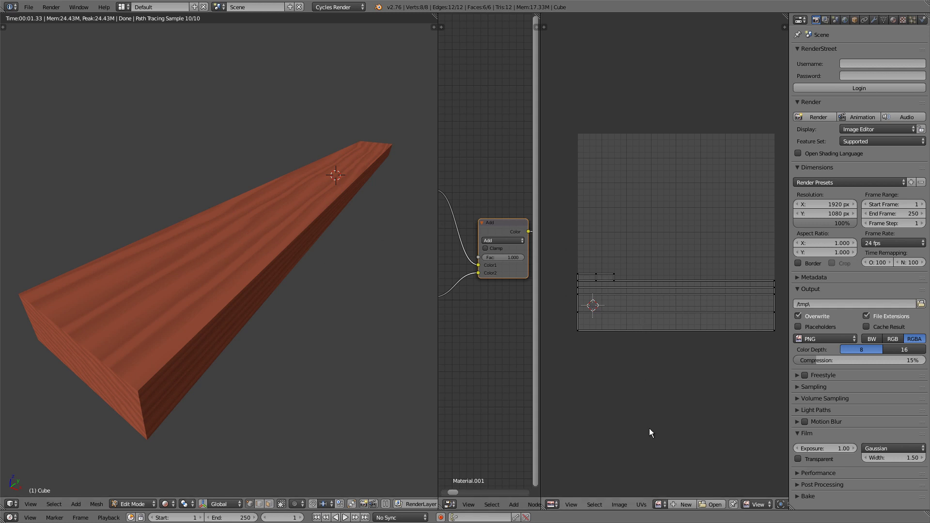
- Create a blank 2048 by 2048 px image for the plank's UV layout and name it spots
left_click(685, 506)
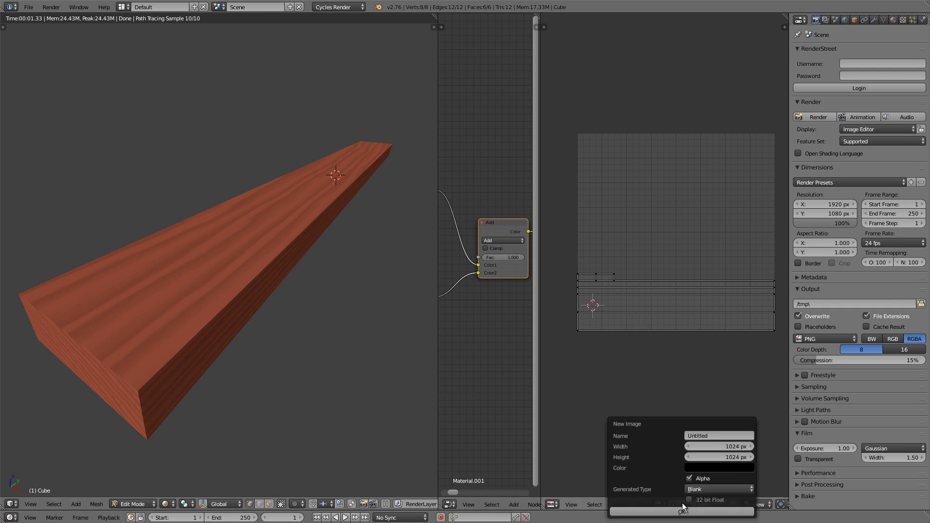
left_click(728, 446)
type("2048")
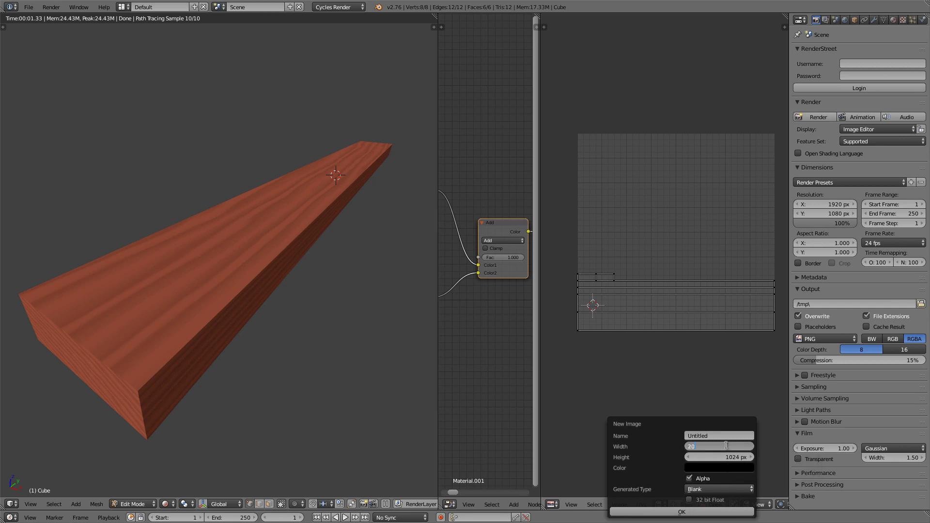
key("Return")
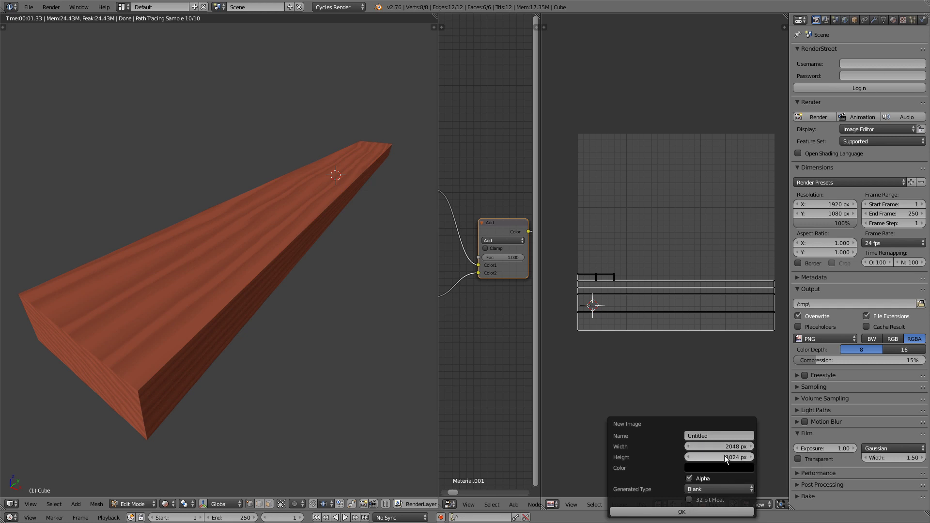
left_click(682, 513)
left_click(676, 504)
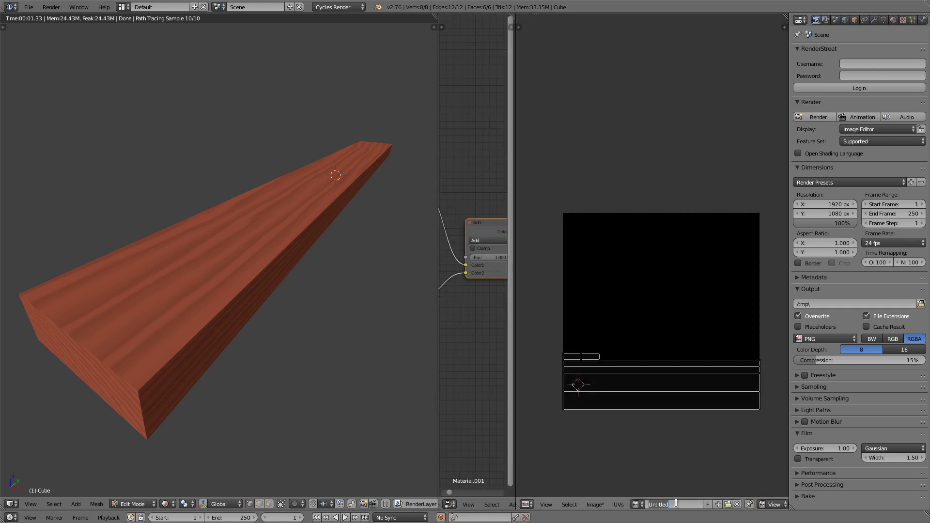
type("spots")
key("Return")
- Widen the node editor again and assign the spots image to the Image Texture node
left_click_drag(511, 233, 676, 240)
middle_click_drag(490, 305, 523, 296)
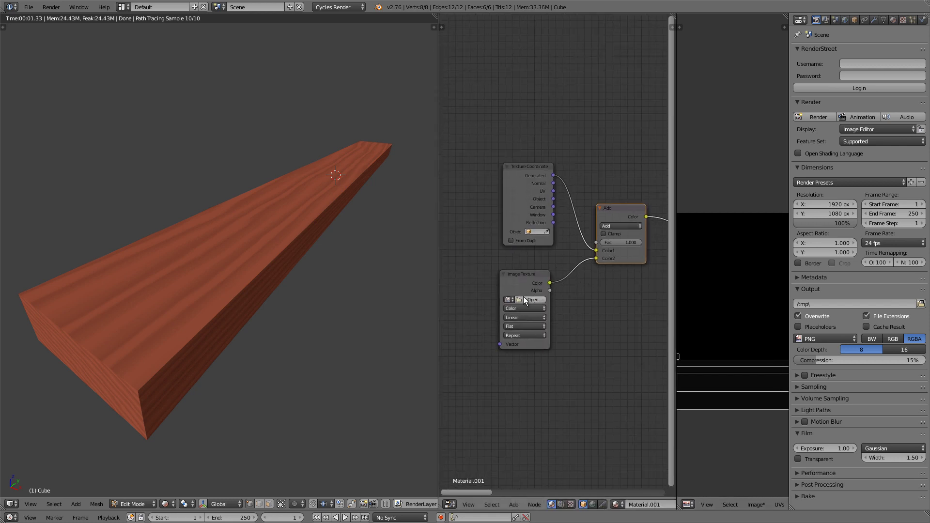
scroll(519, 298, "up", 3)
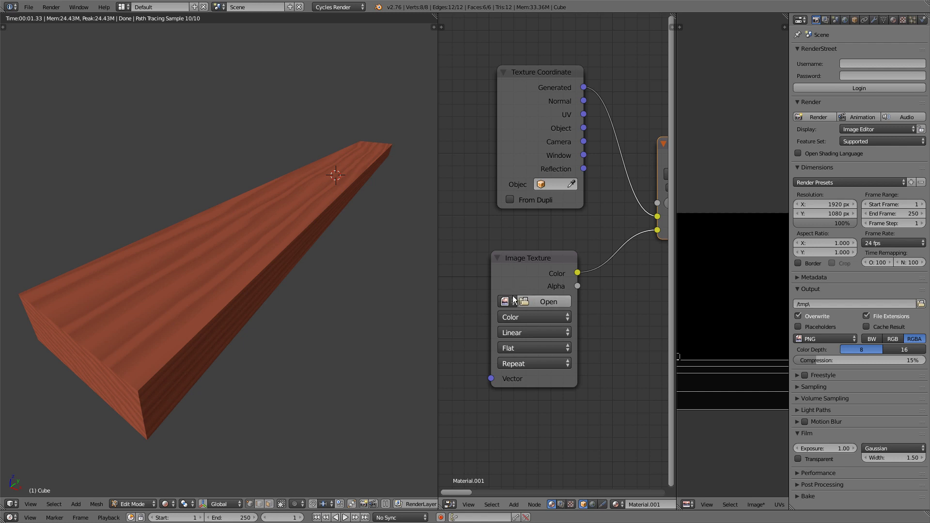
left_click(507, 301)
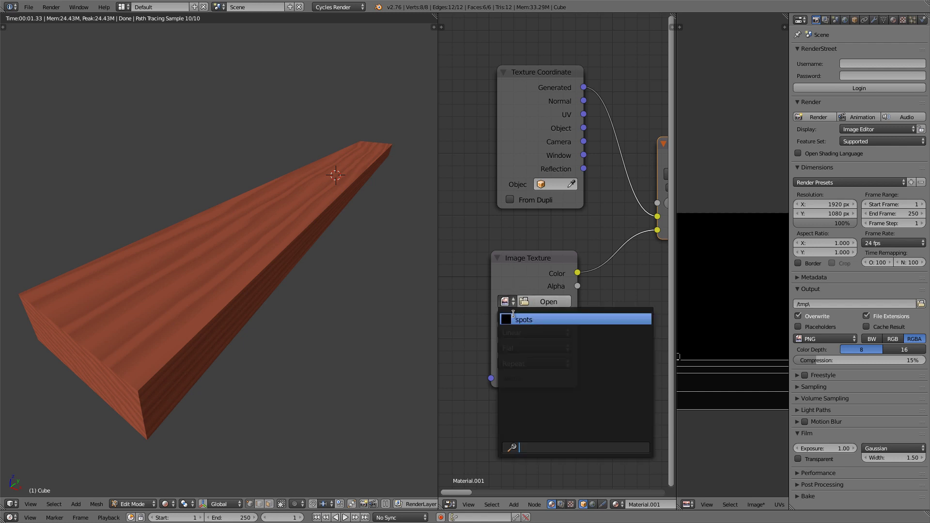
left_click(538, 319)
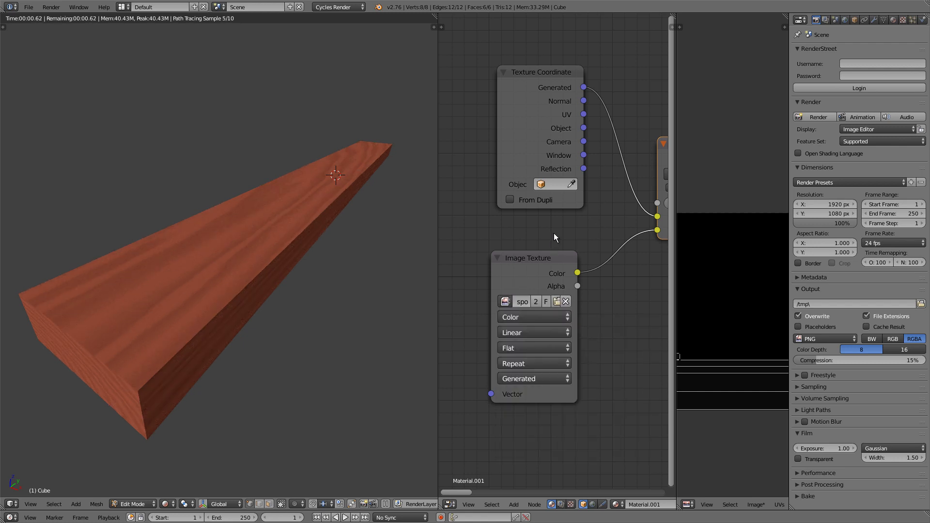
scroll(547, 238, "down", 3)
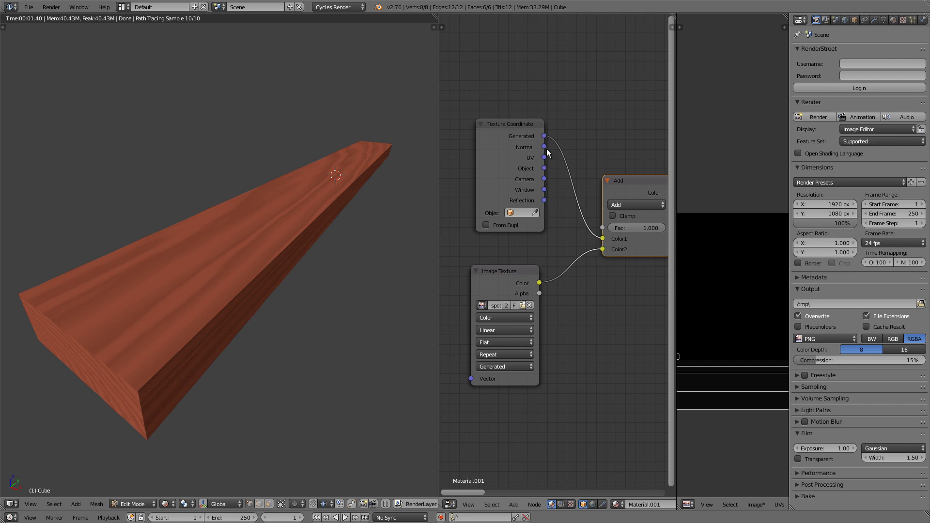
middle_click_drag(560, 217, 547, 218)
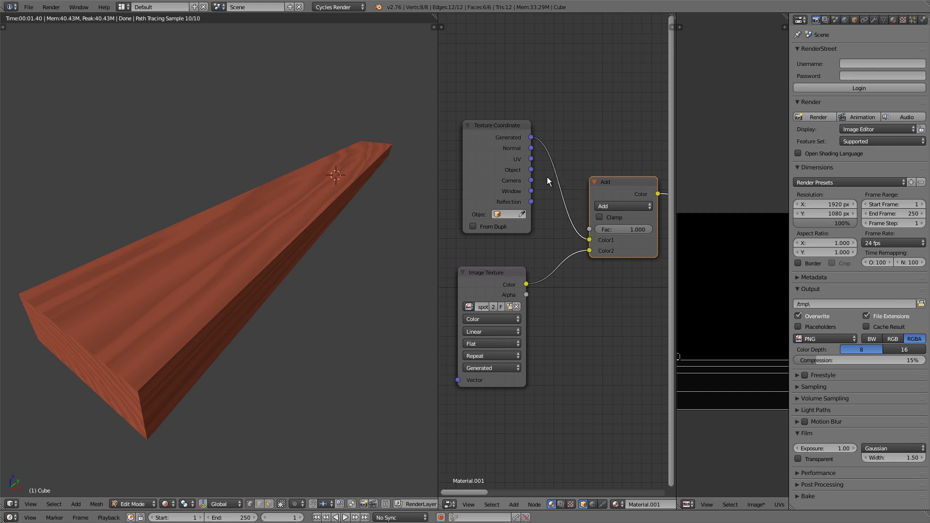
scroll(552, 195, "down", 3)
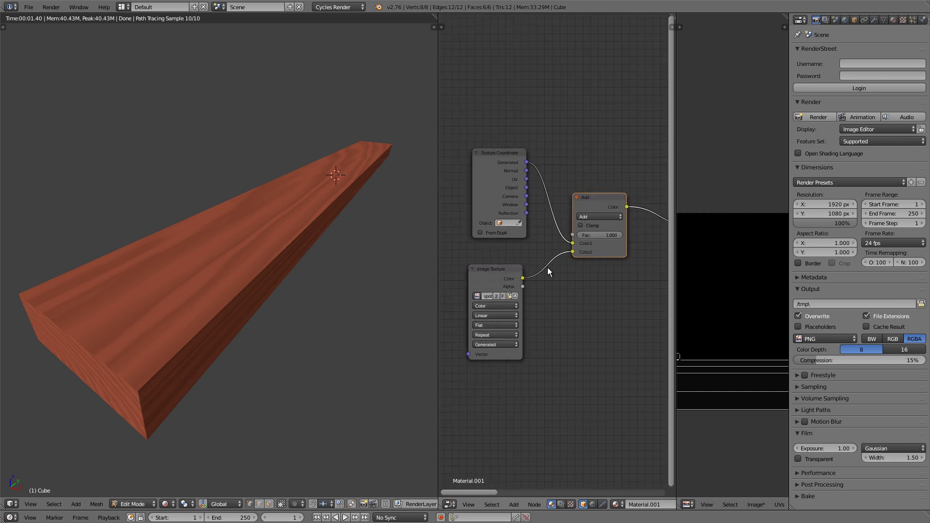
scroll(575, 251, "down", 4)
middle_click_drag(574, 251, 612, 268)
scroll(571, 285, "up", 3)
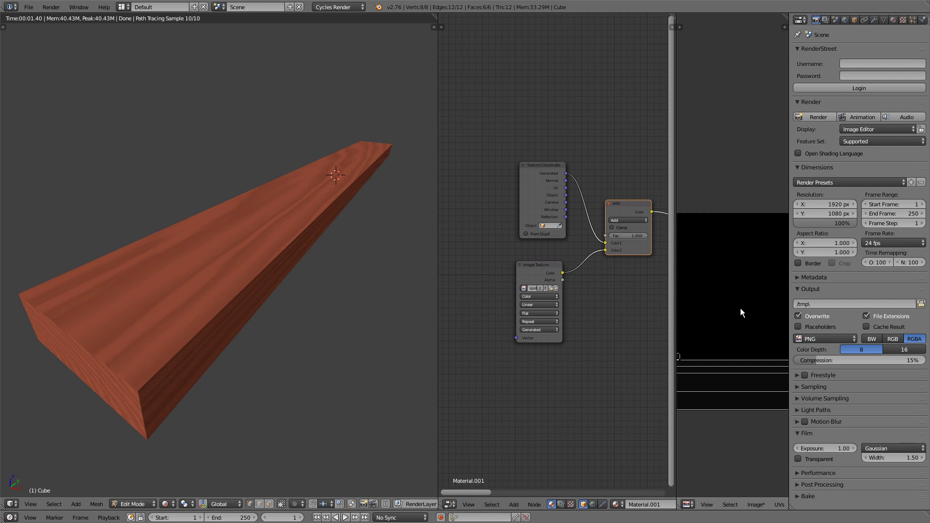
scroll(597, 306, "up", 1)
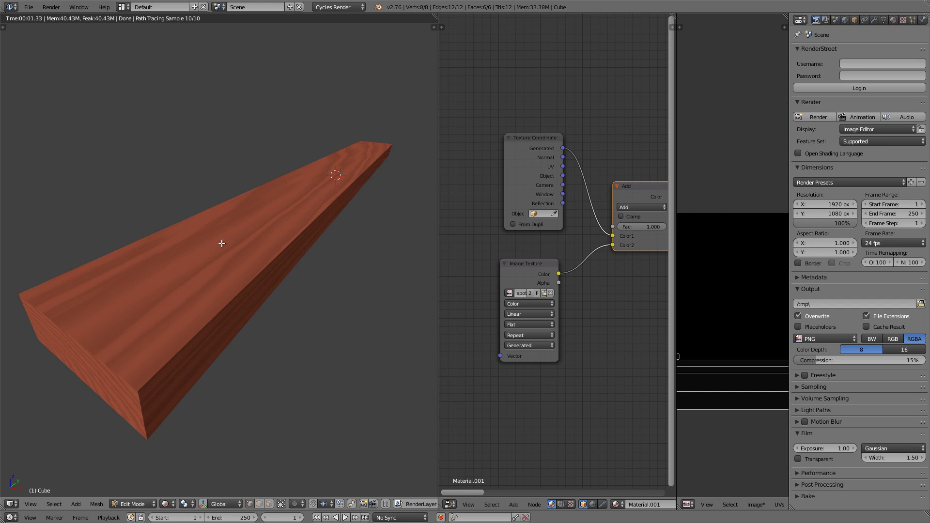
- Show the 3D view's tool shelf, widen the view and switch the plank from Edit Mode to Texture Paint mode
key("Tab")
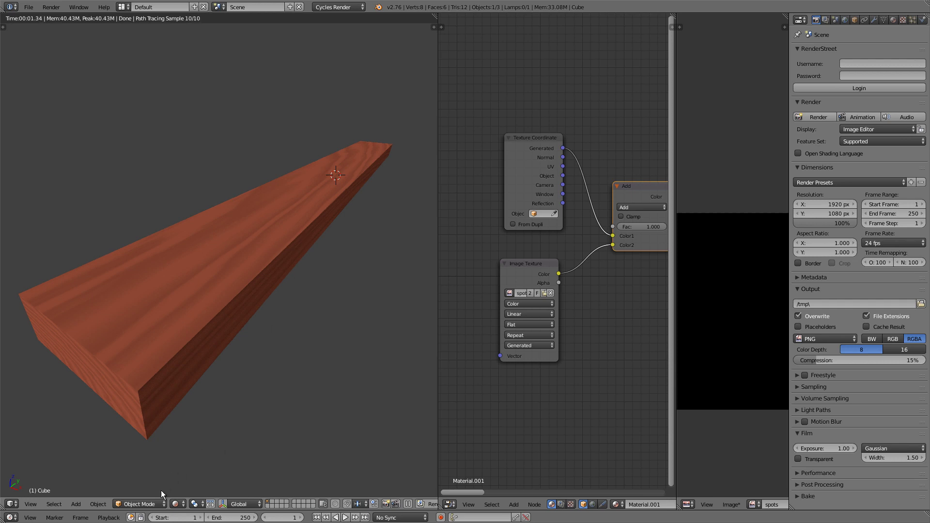
key("t")
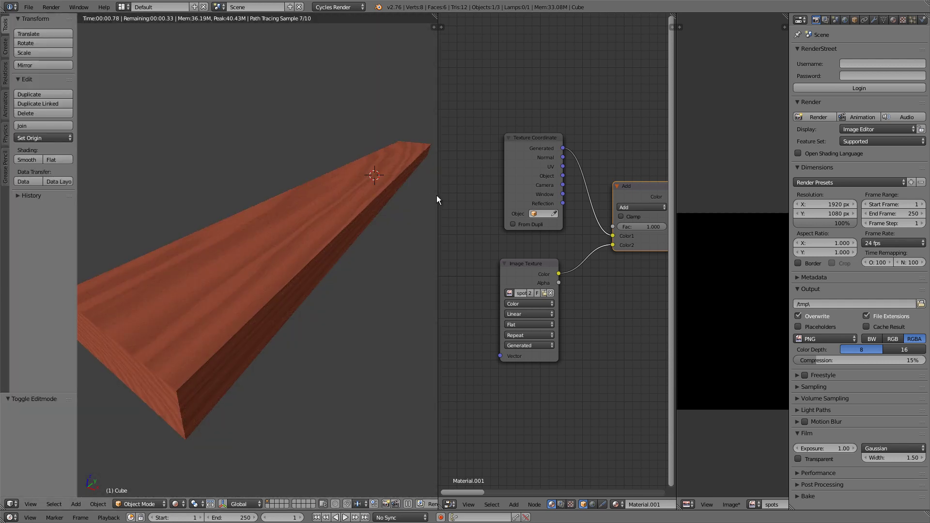
left_click_drag(439, 197, 623, 206)
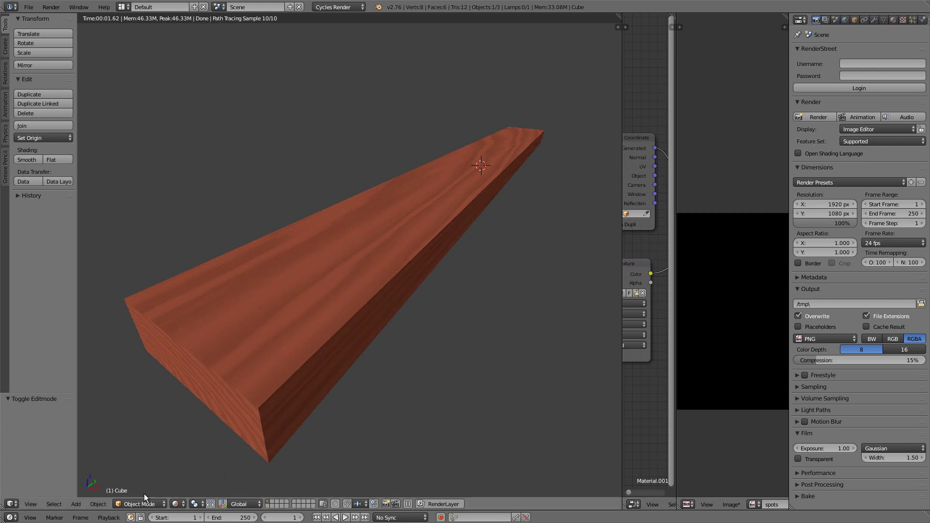
left_click(142, 509)
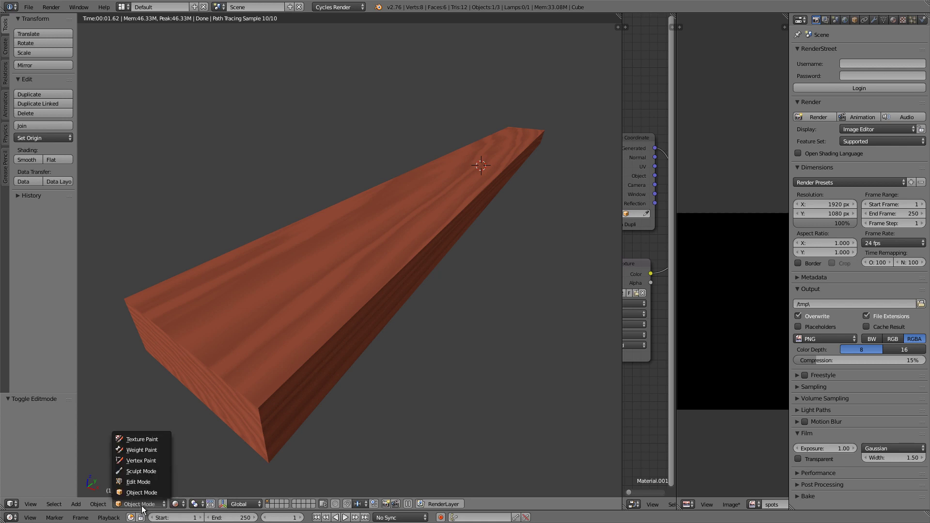
left_click(153, 440)
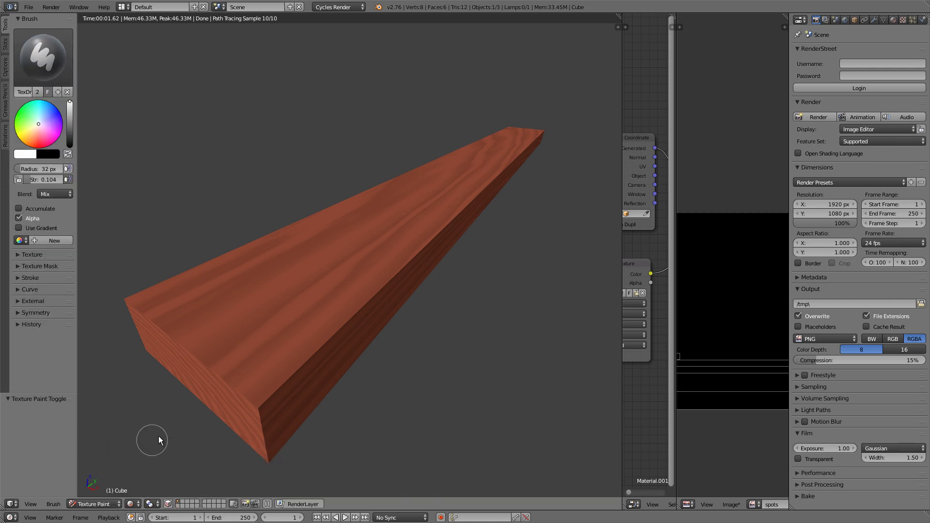
- Set up the white TexDraw brush with a radius of 73 px and a strength of 0.097
left_click(44, 62)
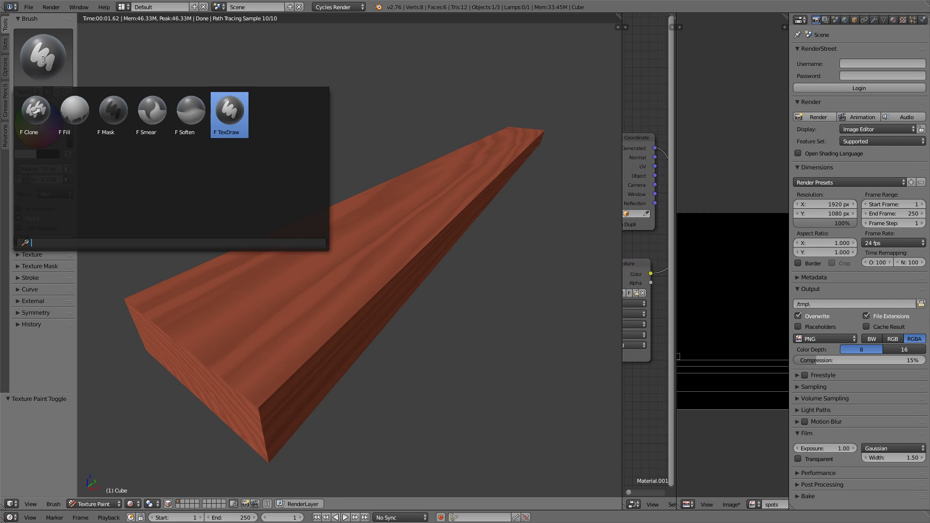
left_click(43, 59)
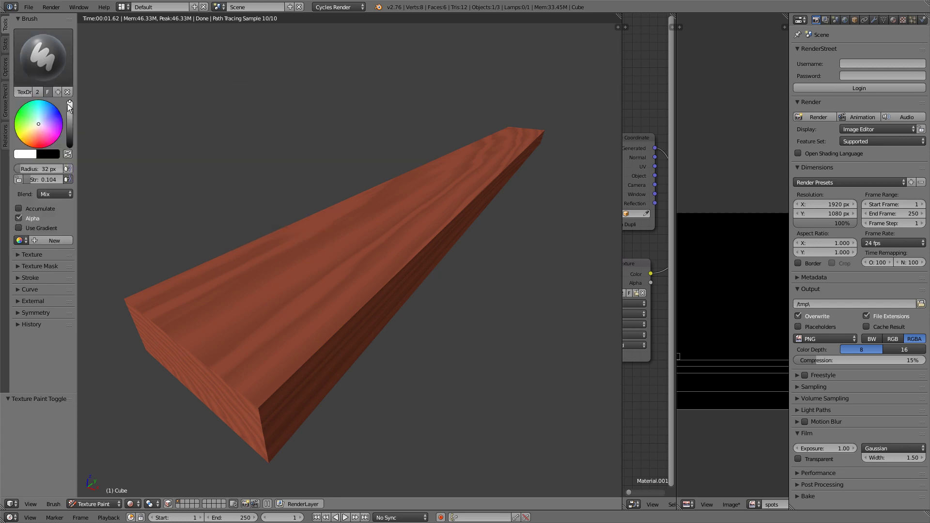
left_click_drag(69, 104, 71, 97)
key("f")
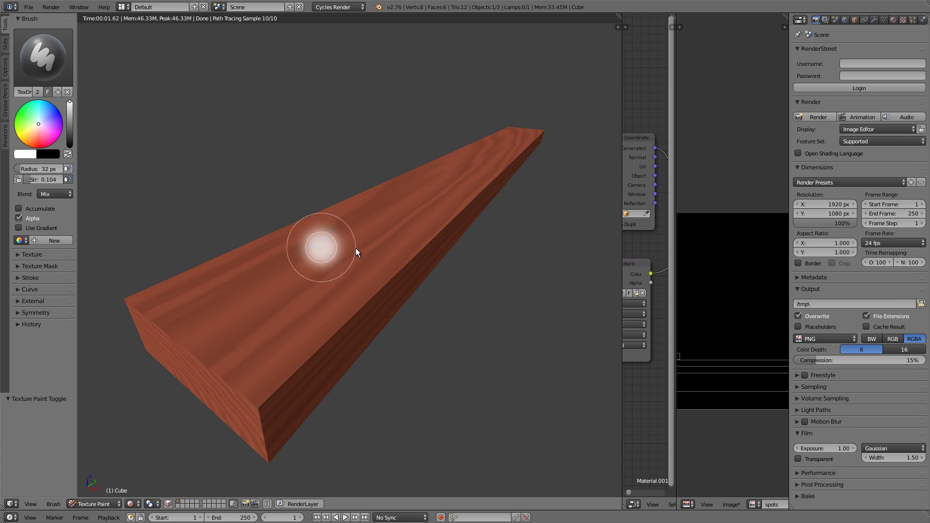
left_click(357, 248)
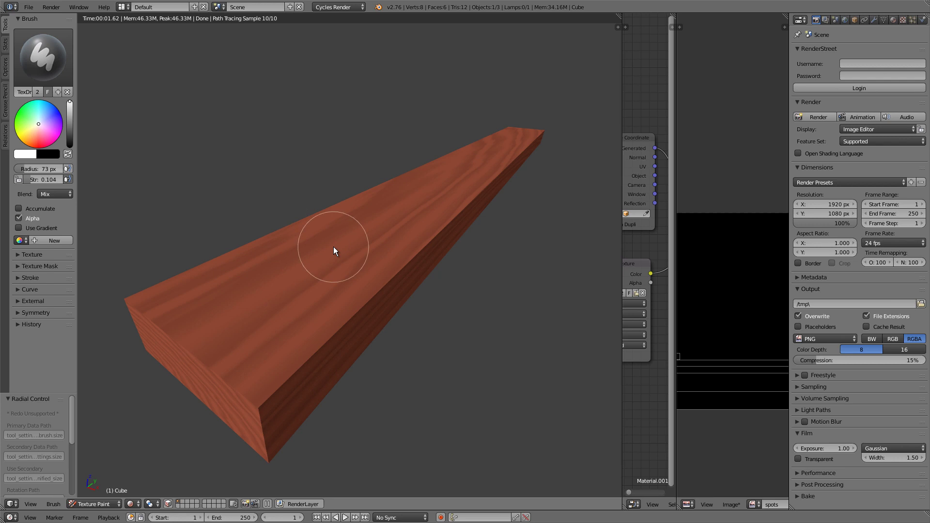
key("shift+f")
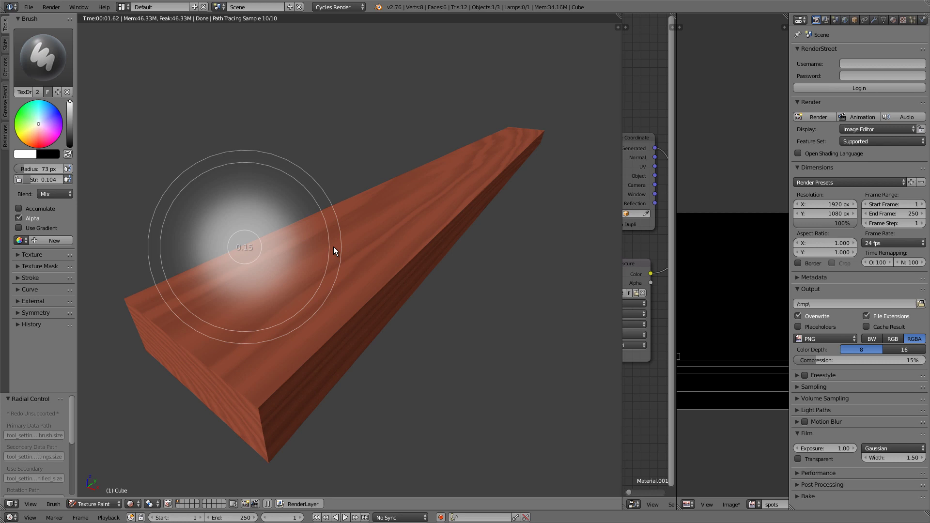
left_click(334, 246)
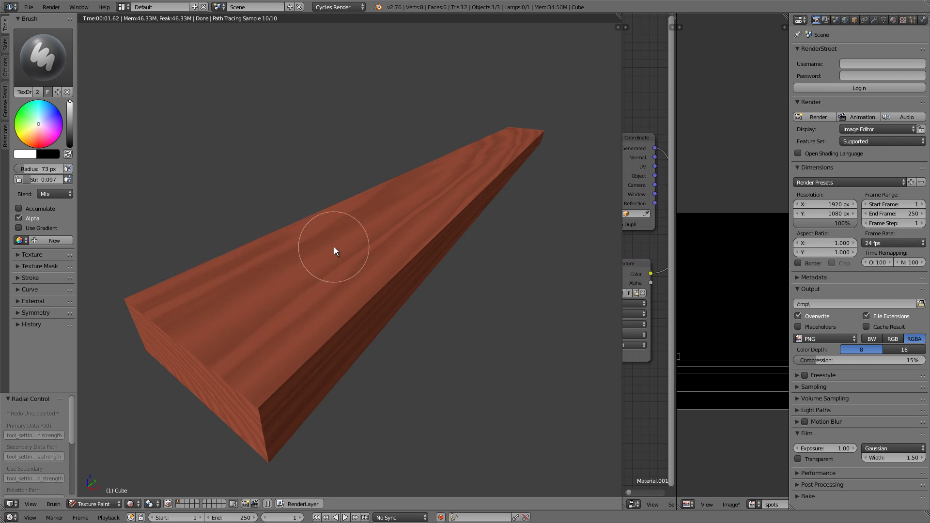
- Paint a soft white spot on the plank's top face in top view to form a first wood knot
scroll(338, 243, "down", 1)
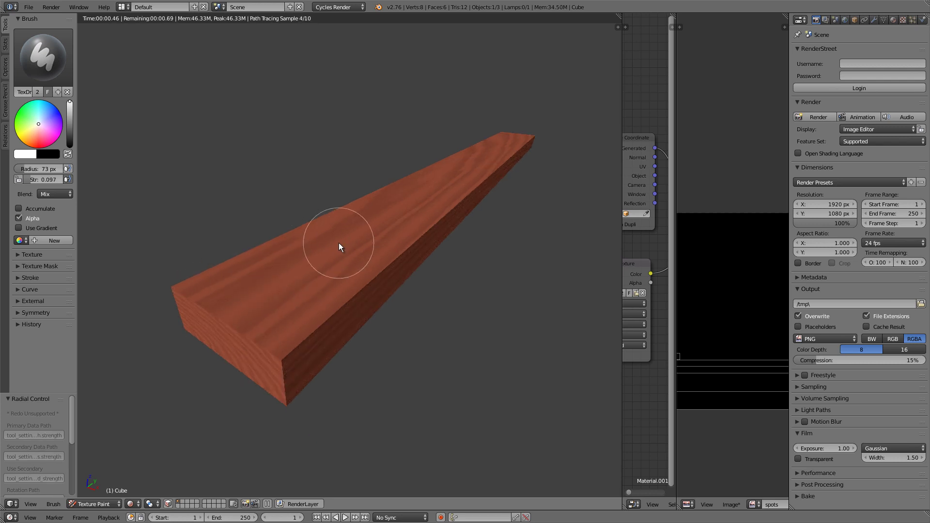
key("KP_7")
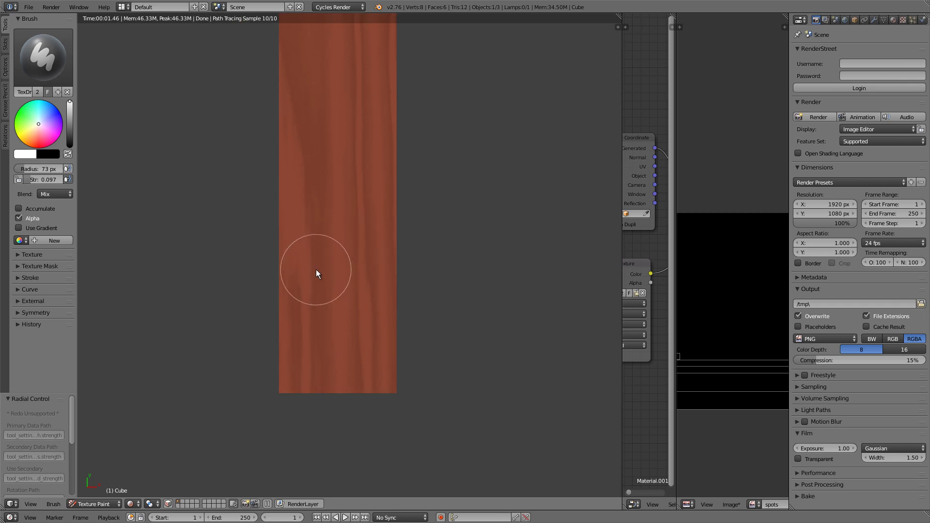
left_click_drag(320, 280, 321, 309)
middle_click_drag(321, 308, 338, 229)
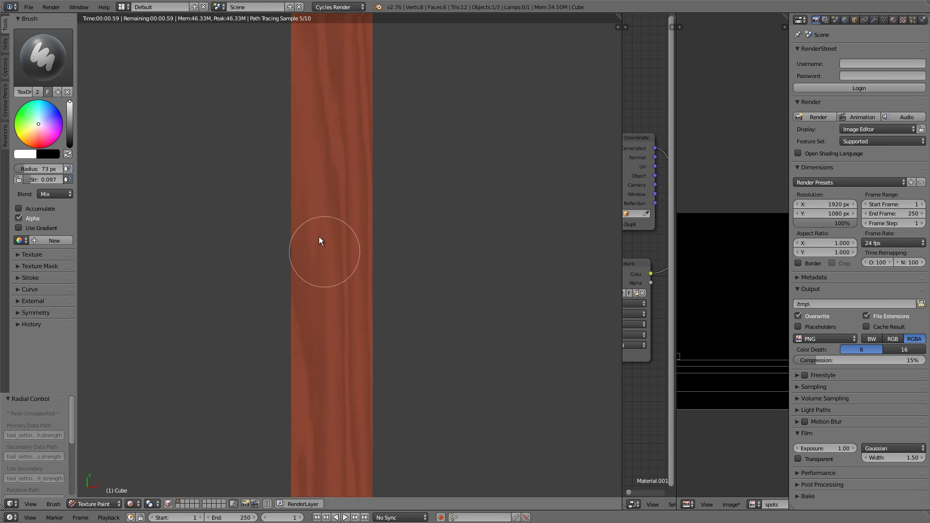
scroll(318, 235, "up", 2)
scroll(318, 246, "up", 2)
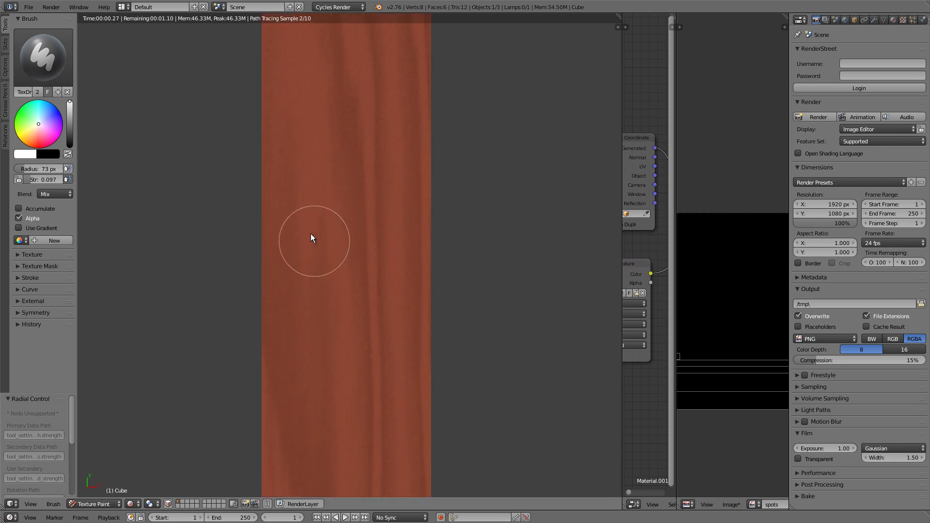
scroll(310, 234, "down", 1)
left_click_drag(311, 234, 311, 291)
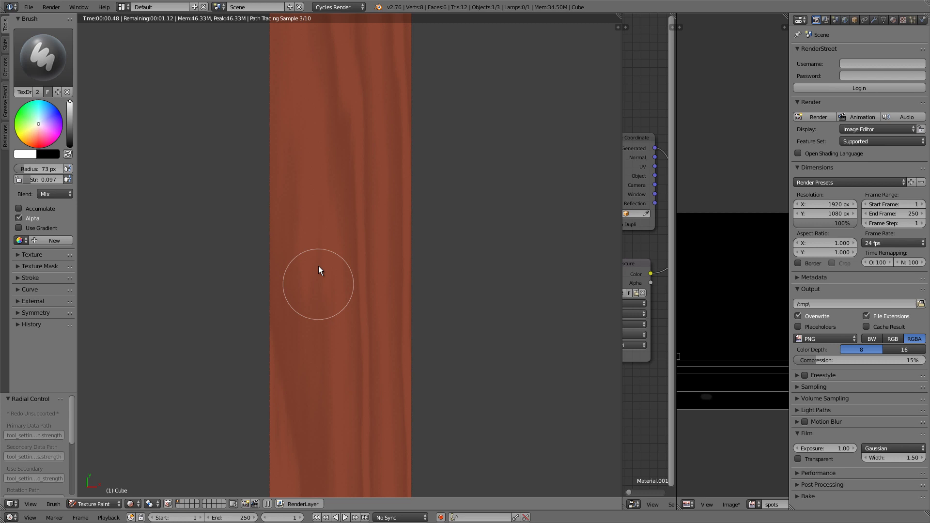
mouse_move(318, 270)
left_mouse_down()
mouse_move(315, 235)
mouse_move(315, 275)
mouse_move(324, 257)
left_mouse_up()
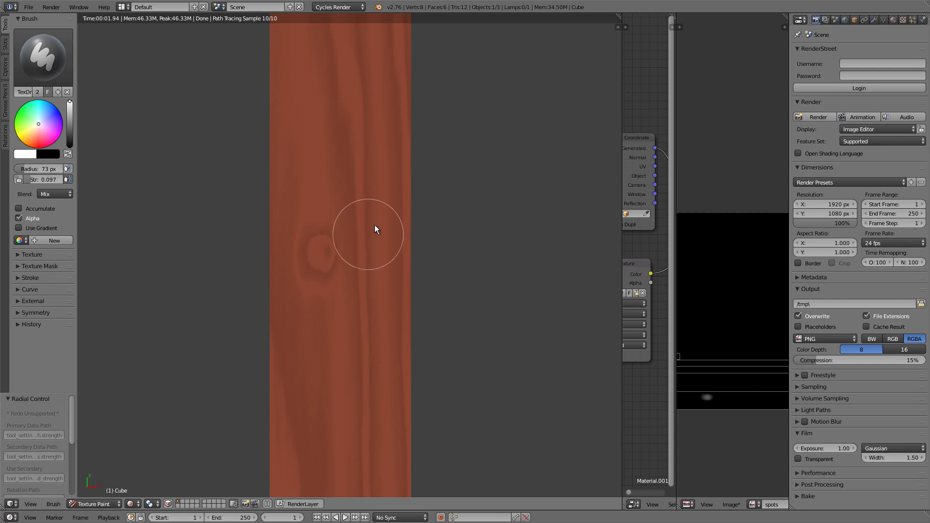
- Paint a second knot spot on the top face, farther along the plank from the first
scroll(374, 226, "down", 2)
middle_click_drag(379, 146, 376, 330, "shift")
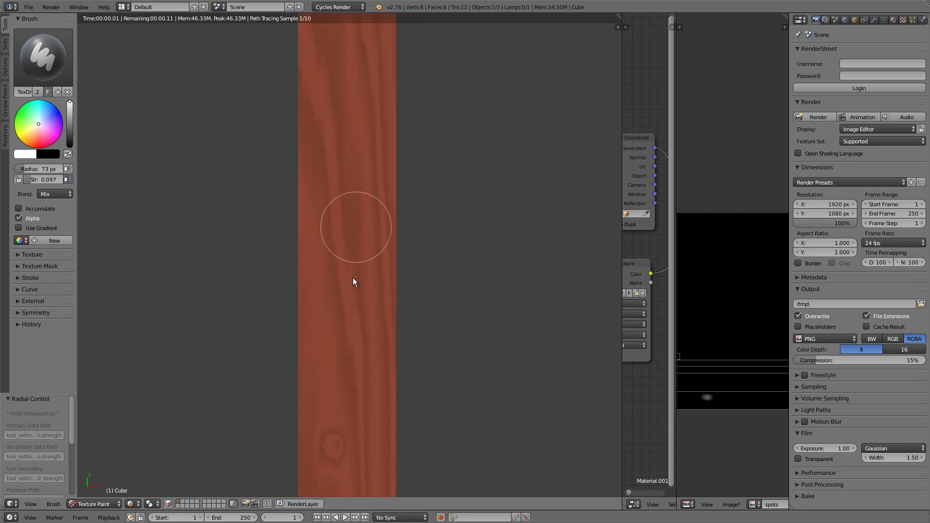
middle_click_drag(353, 278, 349, 325, "shift")
scroll(356, 204, "up", 1)
middle_click_drag(356, 196, 354, 310, "shift")
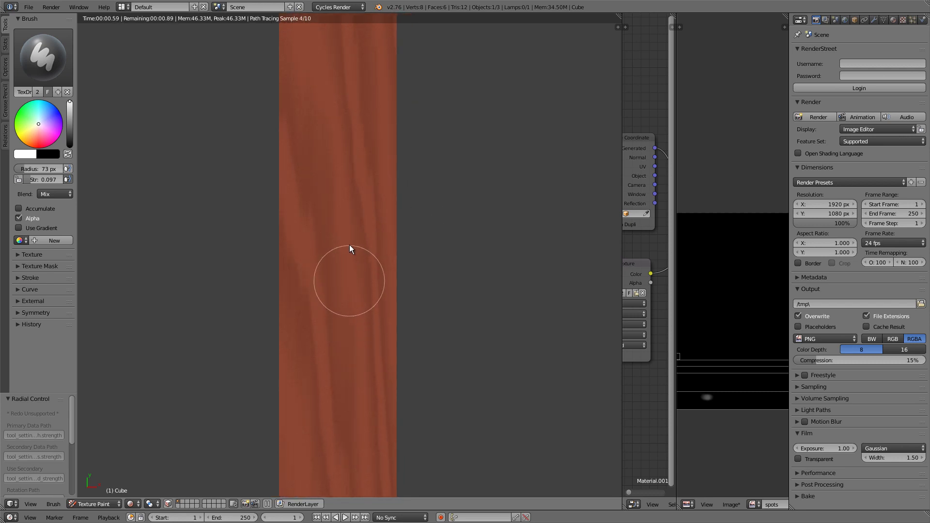
mouse_move(350, 246)
left_mouse_down()
mouse_move(347, 233)
mouse_move(350, 306)
mouse_move(350, 251)
mouse_move(349, 266)
left_mouse_up()
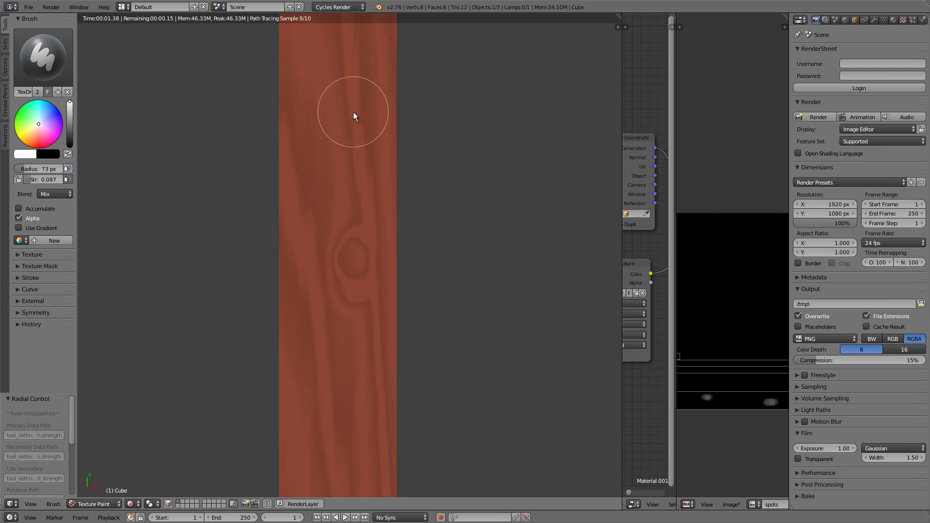
- Paint an elongated third knot spot on the top face near the plank's far end
middle_click_drag(353, 112, 356, 223, "shift")
middle_click_drag(365, 136, 381, 297, "shift")
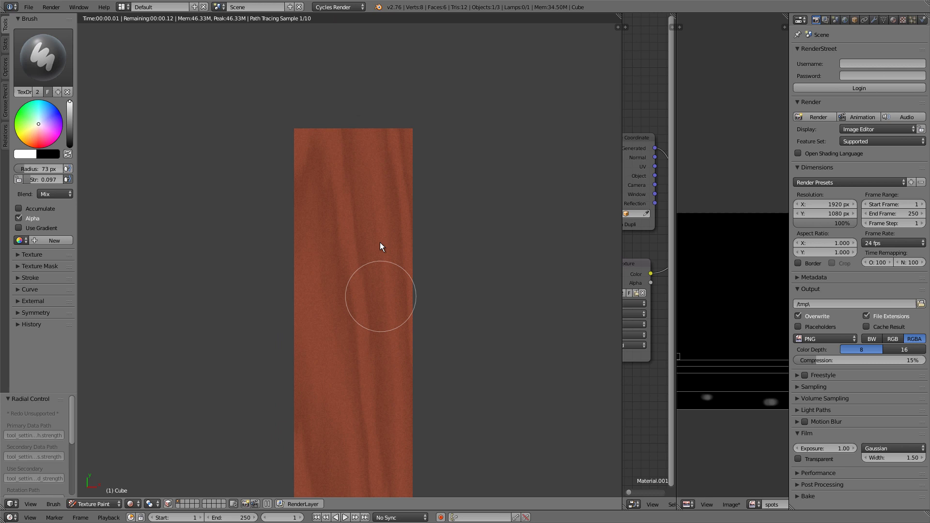
scroll(381, 209, "up", 3)
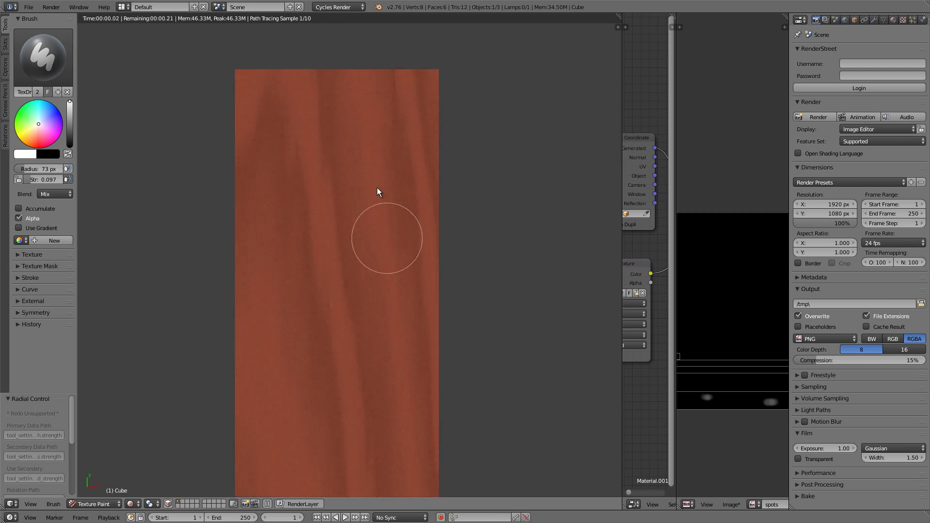
mouse_move(370, 131)
left_mouse_down()
mouse_move(388, 274)
mouse_move(376, 190)
mouse_move(389, 263)
mouse_move(382, 209)
left_mouse_up()
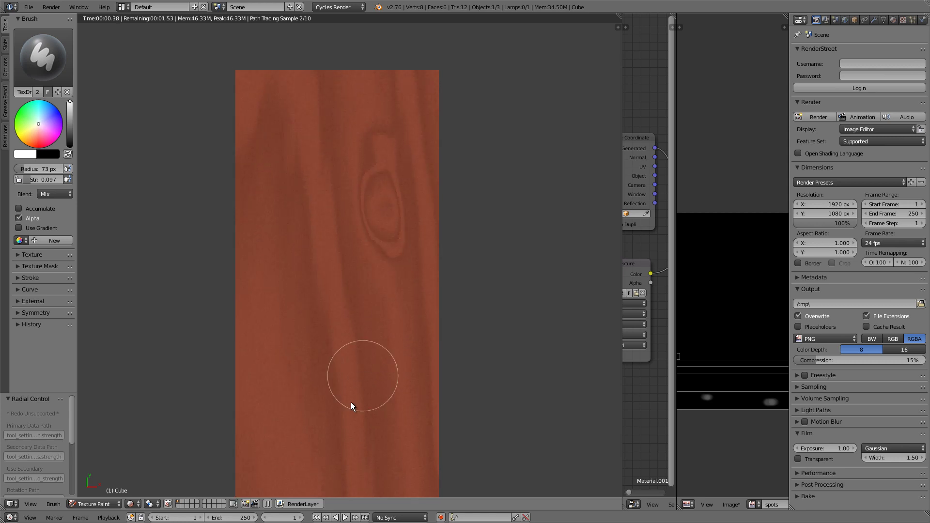
- Paint an elongated knot spot along the grain on the plank's dark long side face
middle_click_drag(312, 343, 338, 243)
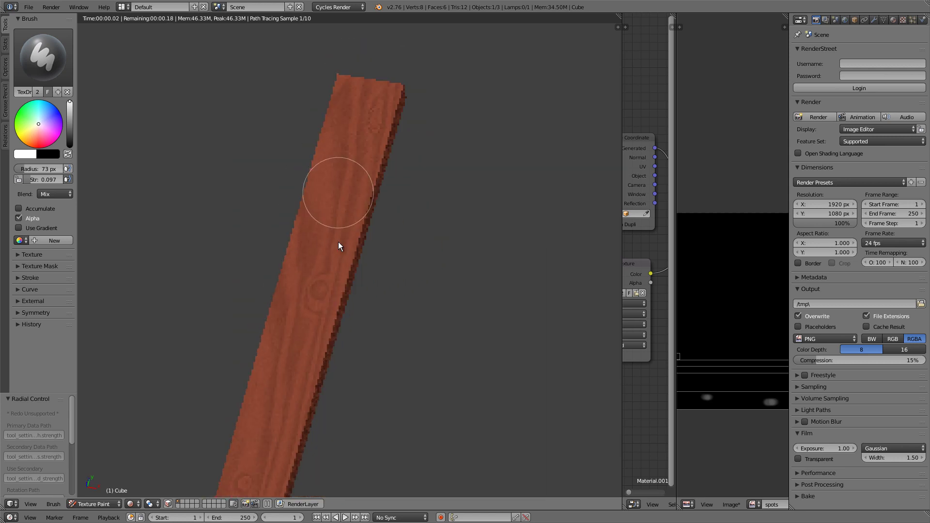
scroll(338, 243, "down", 1)
middle_click_drag(339, 284, 358, 199, "shift")
scroll(312, 292, "down", 1)
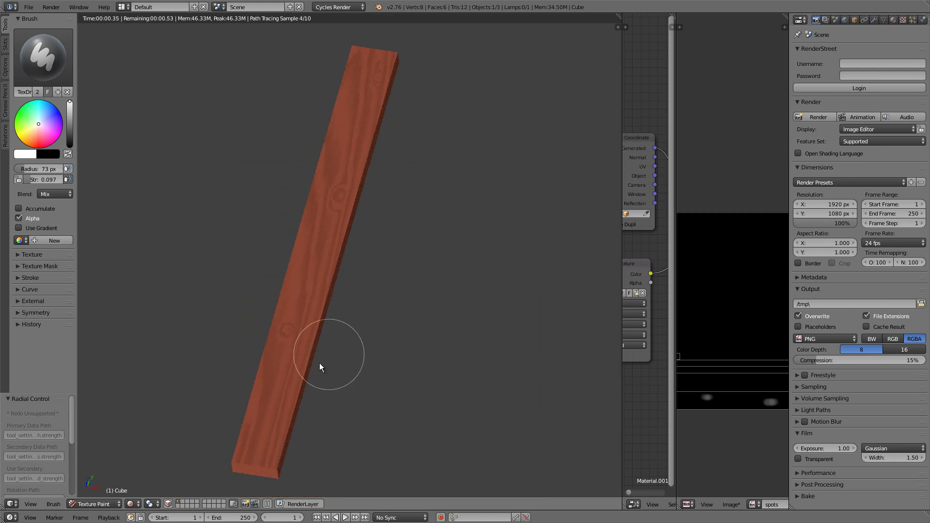
middle_click_drag(295, 312, 327, 325)
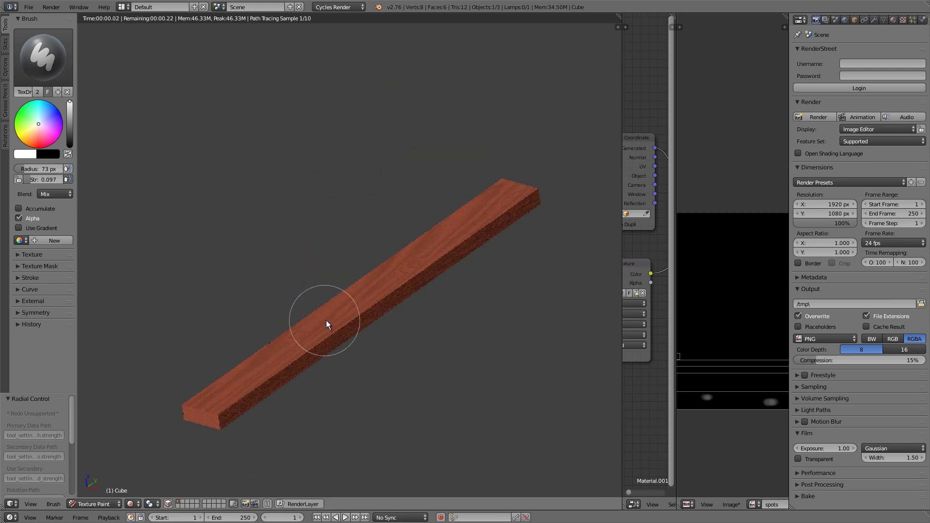
scroll(326, 321, "up", 8)
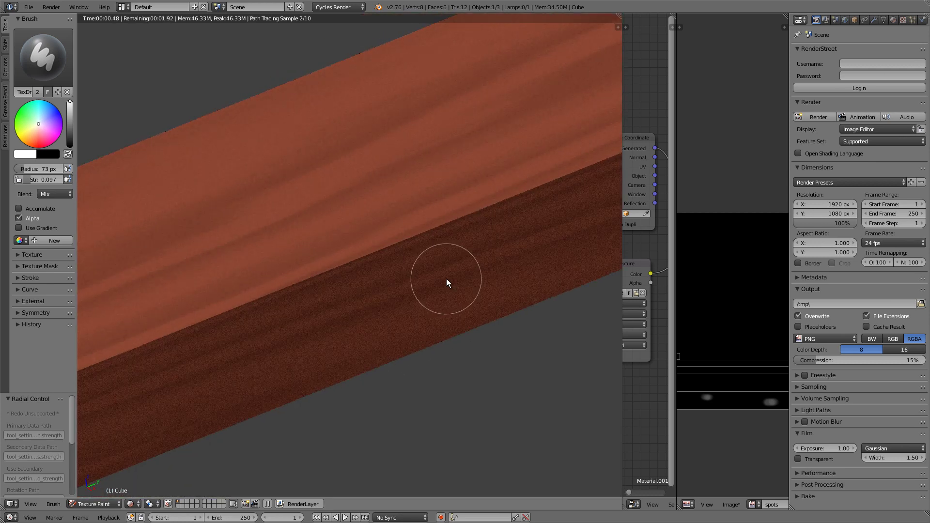
left_click_drag(391, 311, 459, 282)
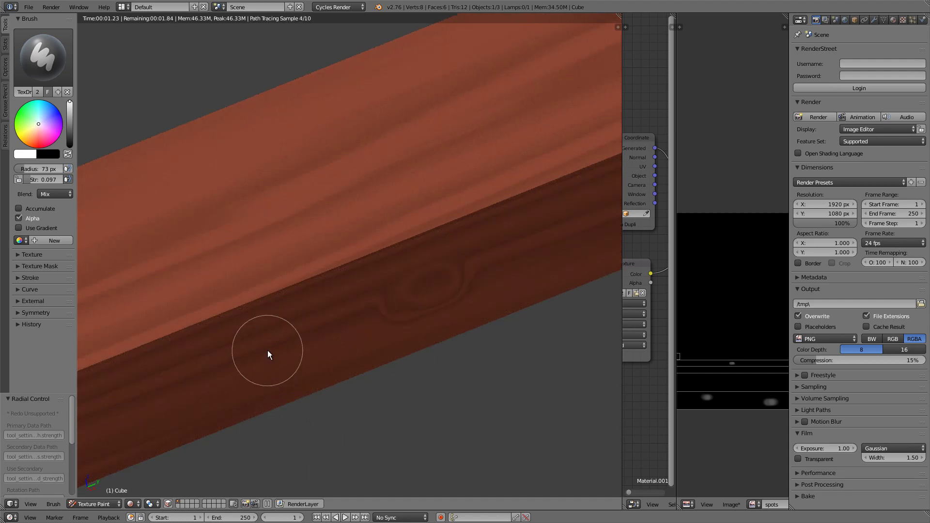
- Examine the painted knots along the plank and the ring pattern on its near end face
scroll(267, 349, "down", 3)
scroll(332, 277, "down", 2)
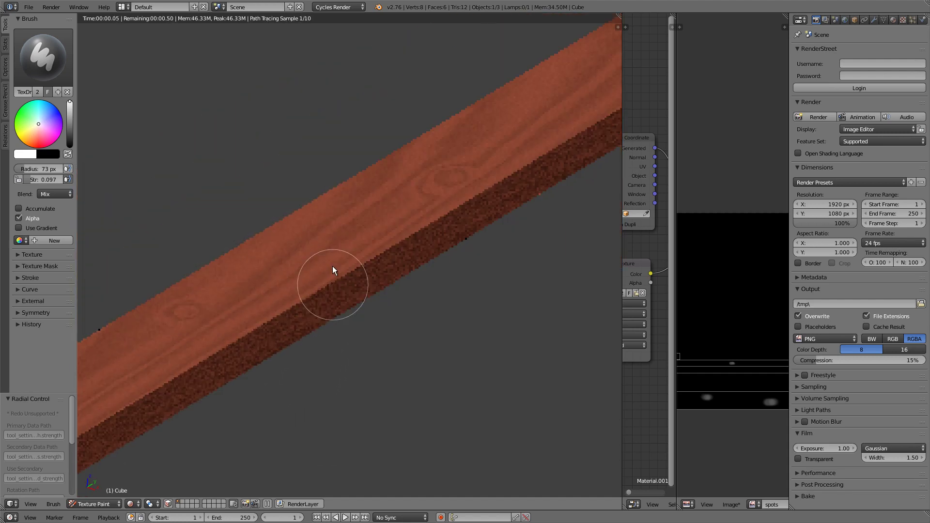
scroll(333, 270, "down", 5)
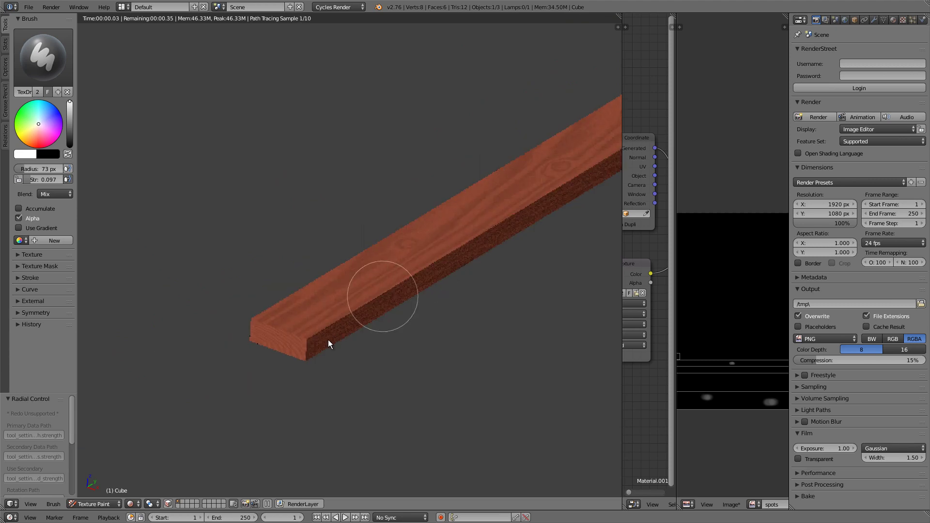
scroll(328, 344, "up", 6)
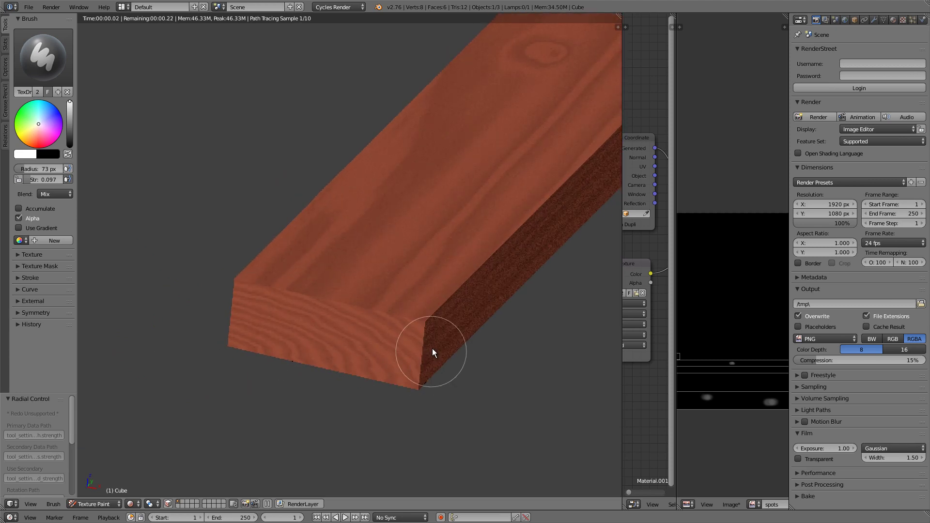
scroll(433, 348, "up", 6)
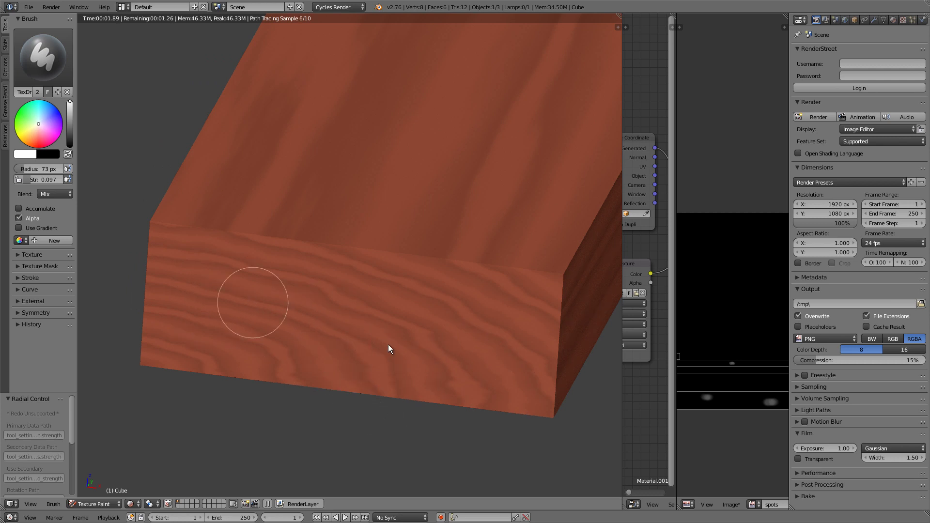
middle_click_drag(308, 284, 214, 332)
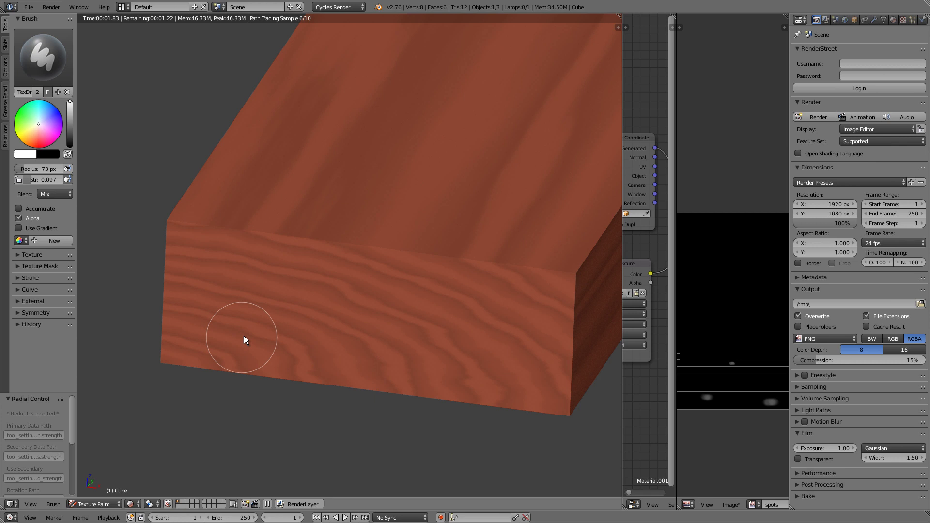
- Set the brush radius to 99 px and paint a diagonal knot streak across the middle of the plank's near end face
mouse_move(307, 303)
left_mouse_down()
mouse_move(328, 309)
mouse_move(296, 293)
mouse_move(412, 353)
mouse_move(398, 354)
left_mouse_up()
left_click(332, 305)
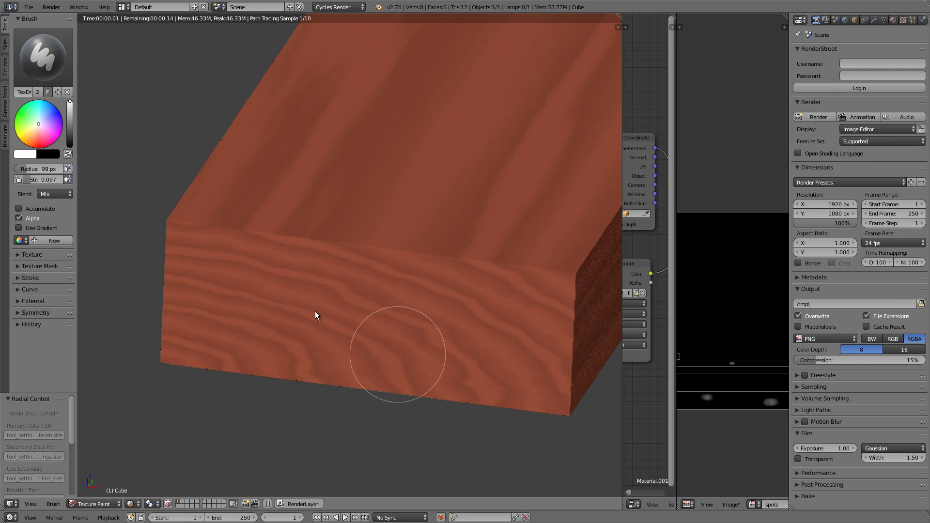
left_click_drag(287, 296, 420, 362)
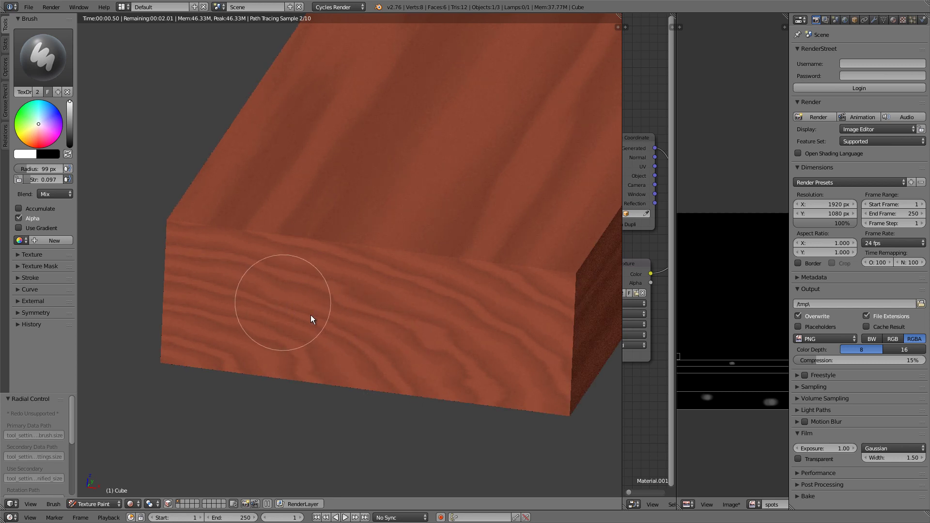
left_click_drag(311, 316, 403, 358)
left_click_drag(297, 303, 418, 359)
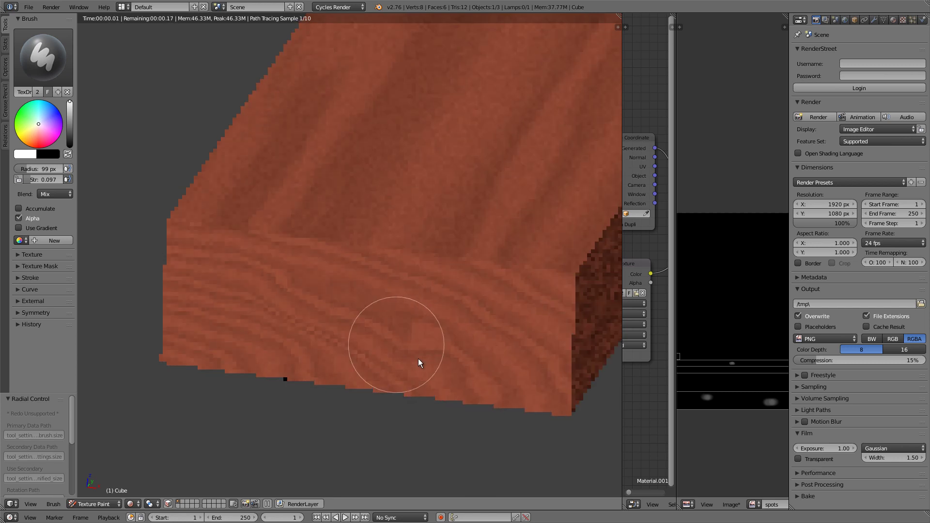
- Paint a second diagonal knot spot on the near end face, close to its edge with the dark long side
middle_click_drag(448, 344, 417, 350, "shift")
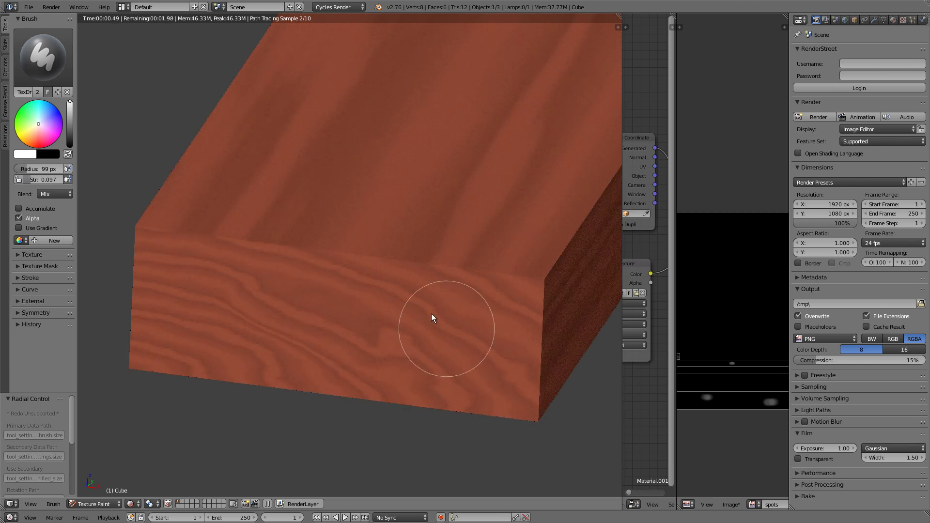
mouse_move(432, 313)
left_mouse_down()
mouse_move(496, 380)
mouse_move(486, 379)
mouse_move(508, 420)
left_mouse_up()
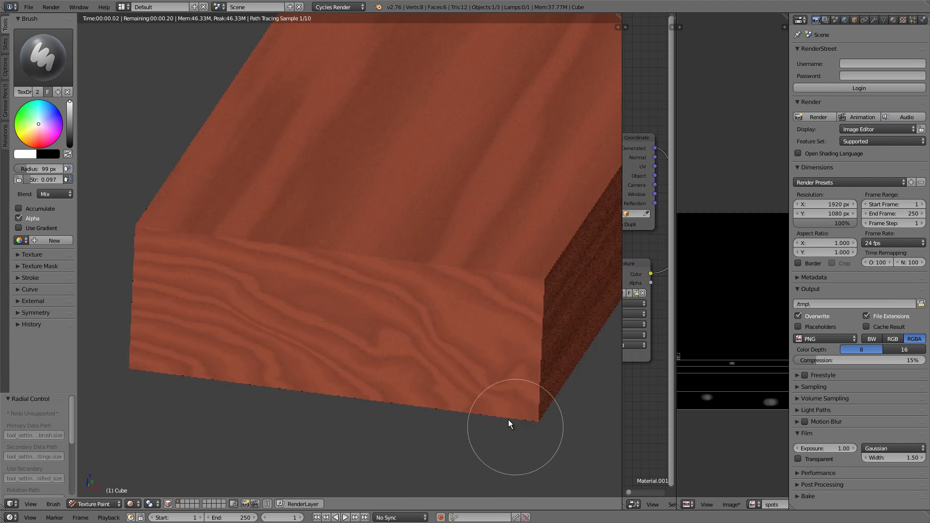
middle_click_drag(395, 333, 368, 328, "shift")
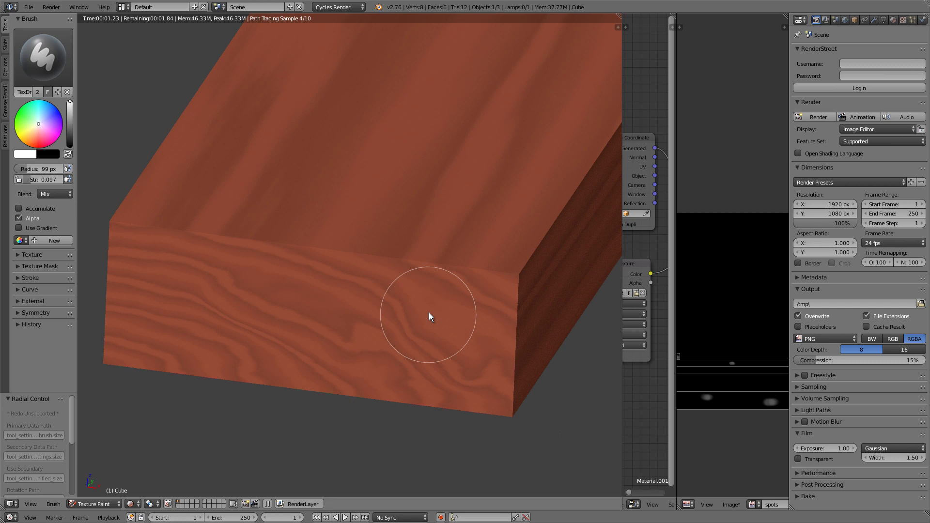
left_click_drag(429, 313, 539, 454)
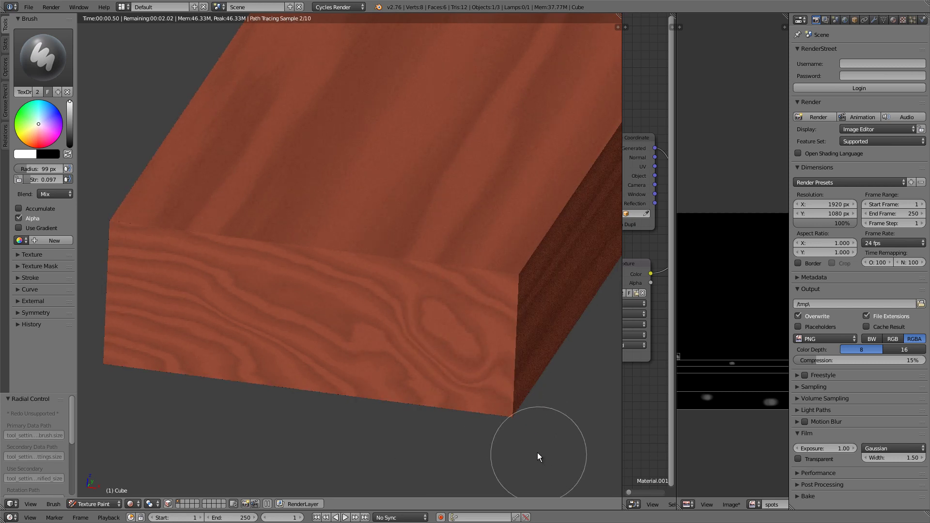
- Examine the painted end face up close and the knots along the whole plank from several angles
middle_click_drag(426, 353, 278, 308)
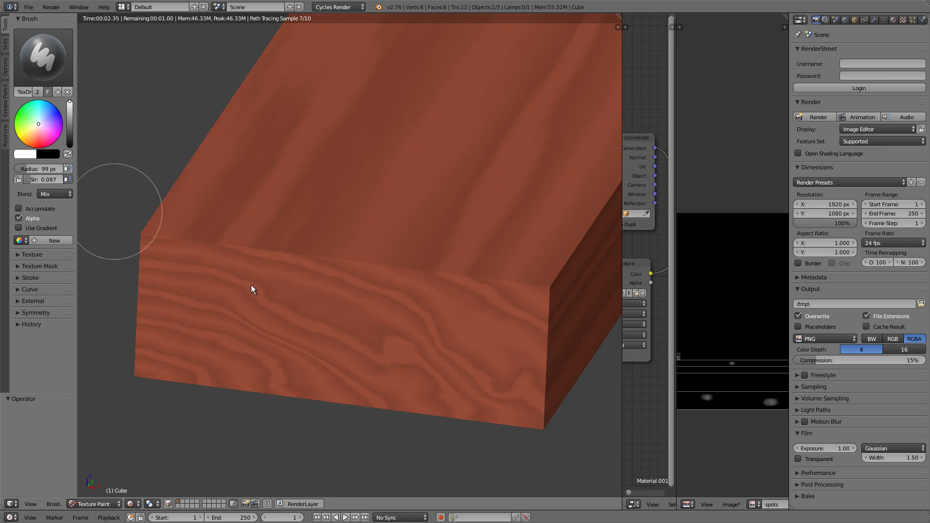
scroll(349, 296, "down", 3)
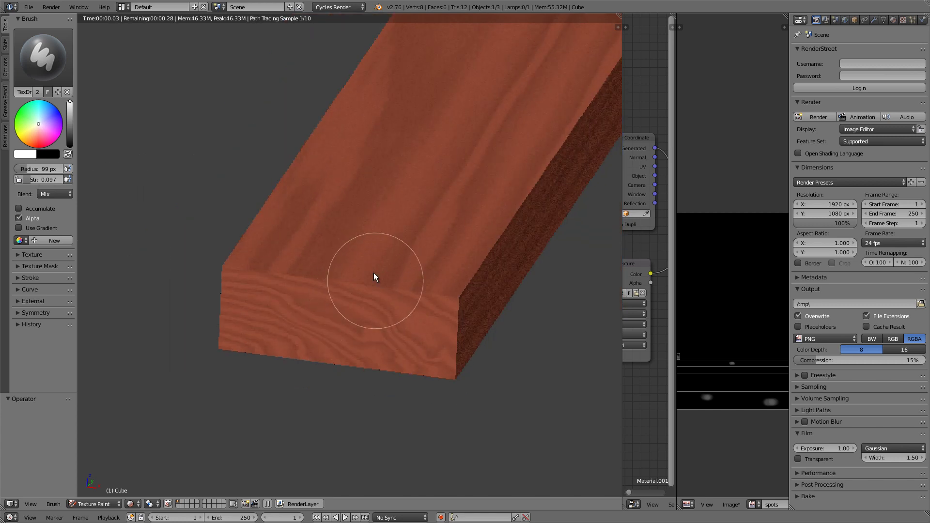
middle_click_drag(374, 273, 293, 343, "shift")
scroll(316, 292, "down", 3)
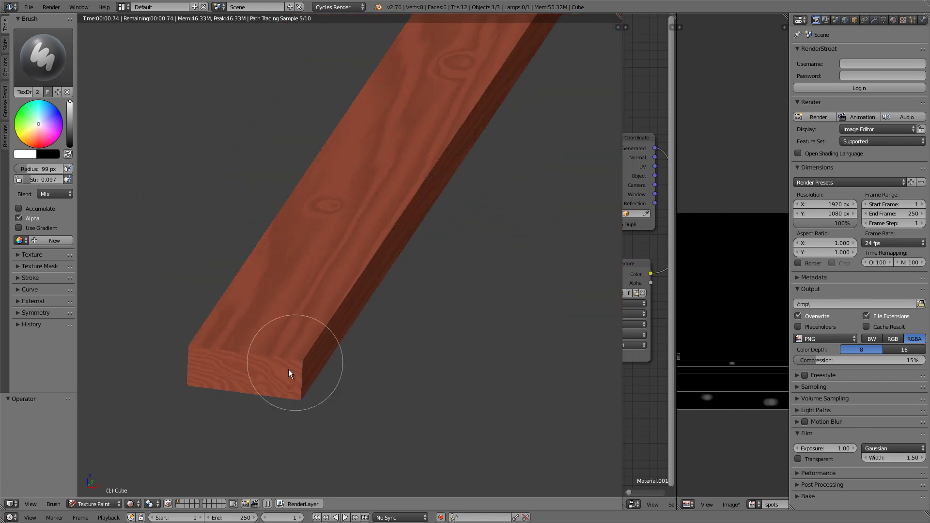
scroll(288, 371, "up", 6)
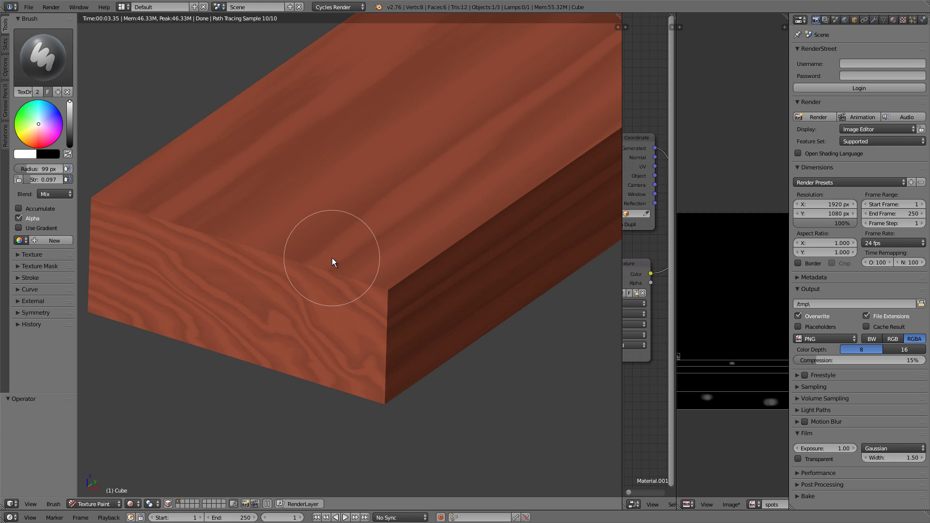
scroll(335, 260, "down", 7)
key("KP_Decimal")
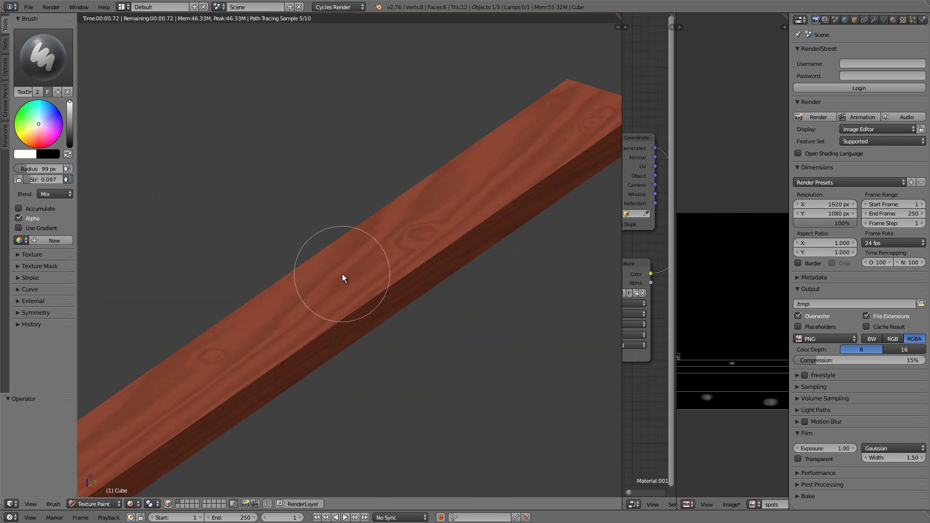
scroll(342, 274, "down", 3)
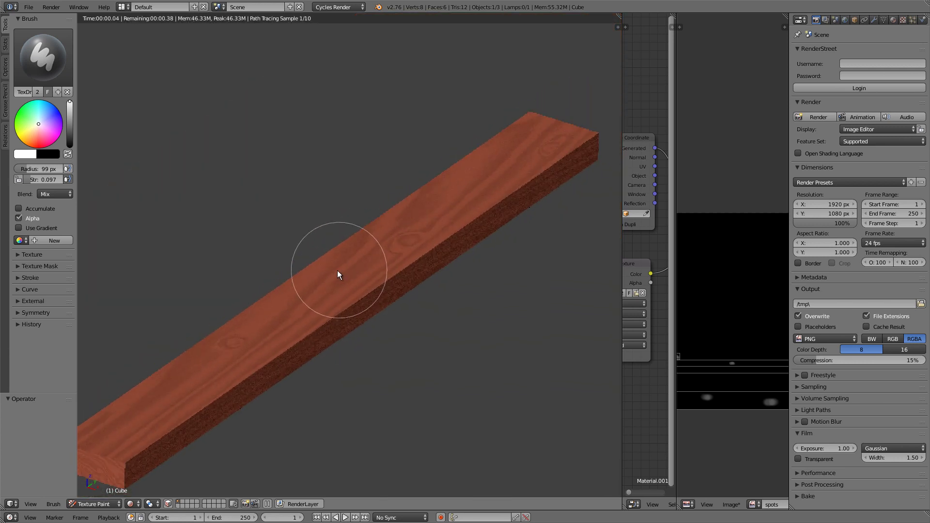
middle_click_drag(337, 270, 362, 276)
scroll(344, 271, "up", 1)
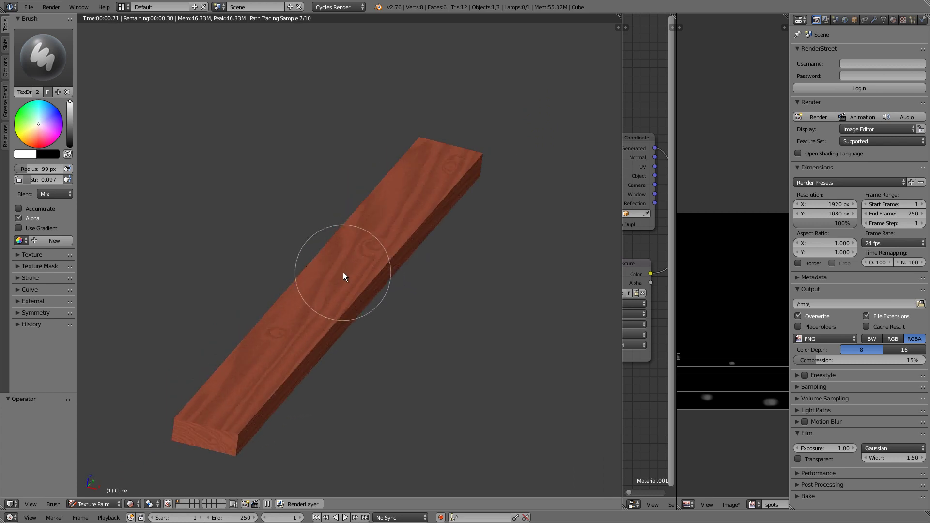
mouse_move(343, 273)
middle_mouse_down()
mouse_move(320, 283)
mouse_move(336, 264)
middle_mouse_up()
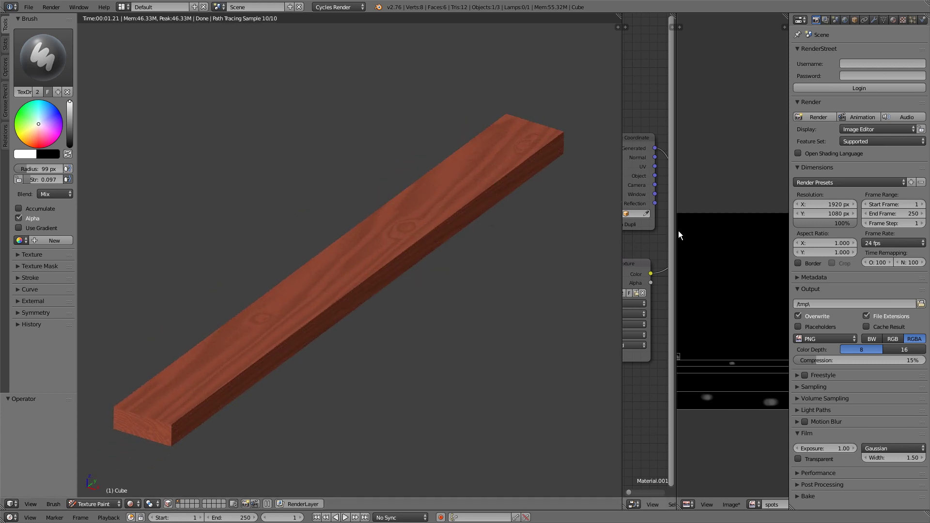
- Enlarge the image editor showing the painted spots image and pack that image as PNG
left_click_drag(621, 228, 406, 225)
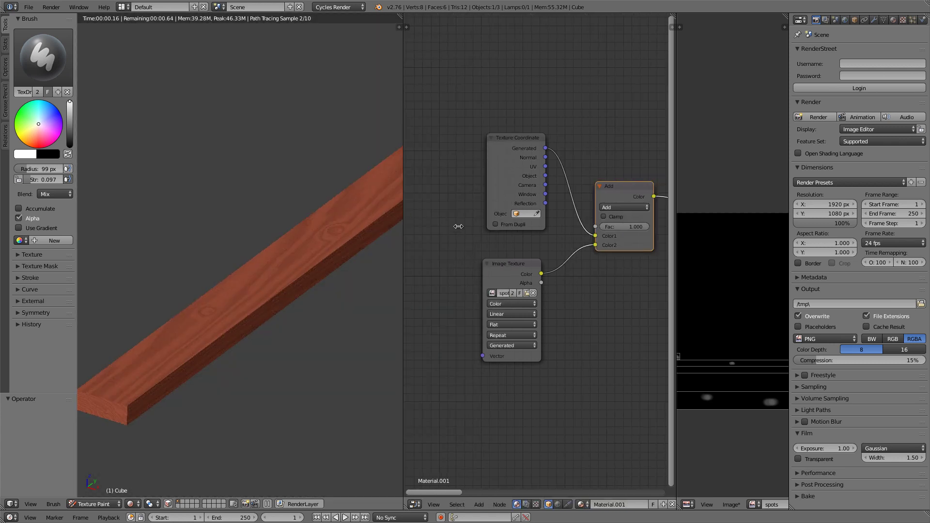
left_click_drag(677, 318, 458, 339)
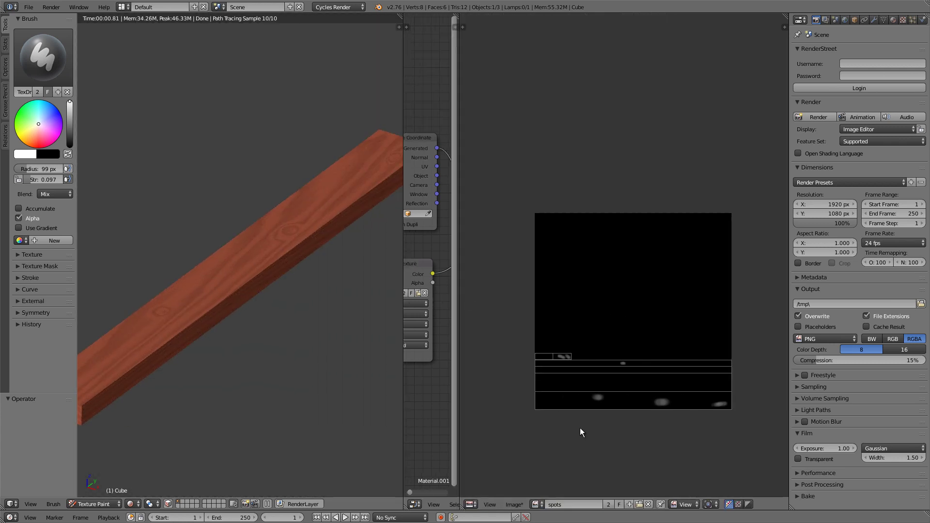
left_click(516, 505)
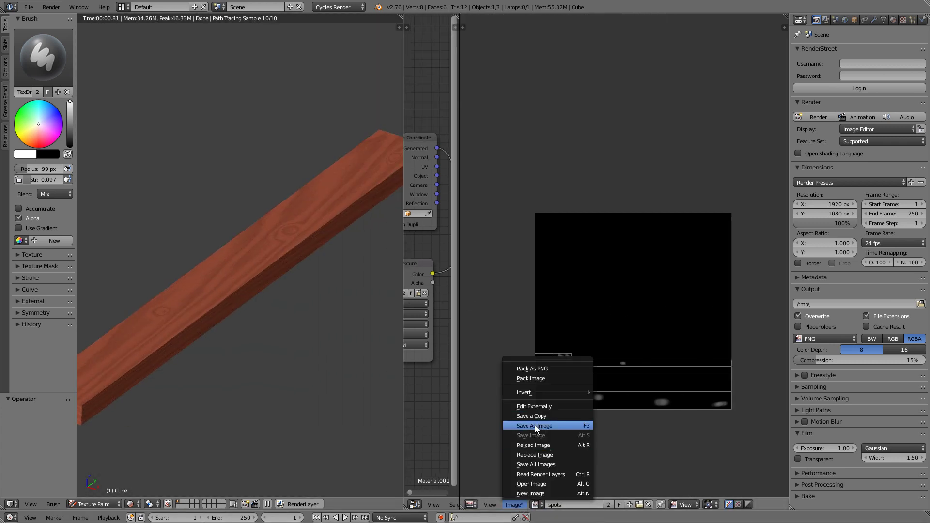
scroll(255, 246, "down", 3)
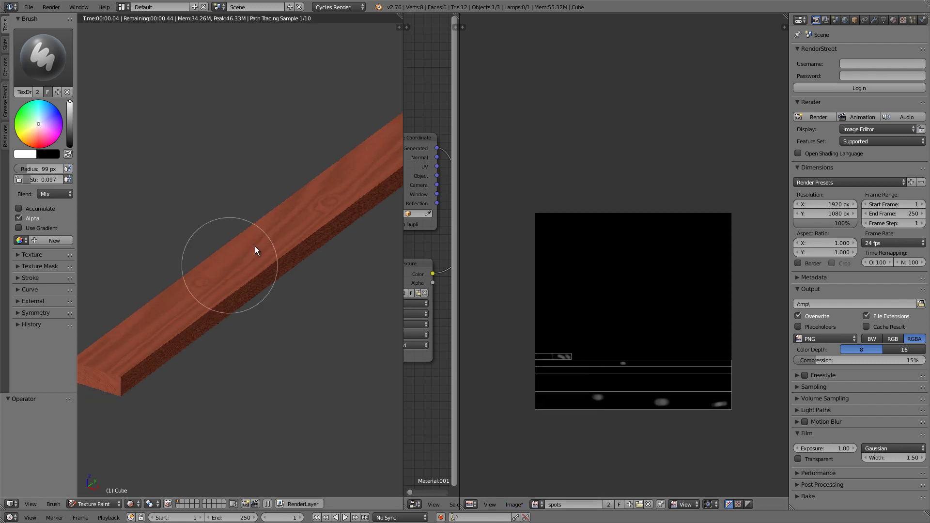
scroll(180, 293, "up", 2)
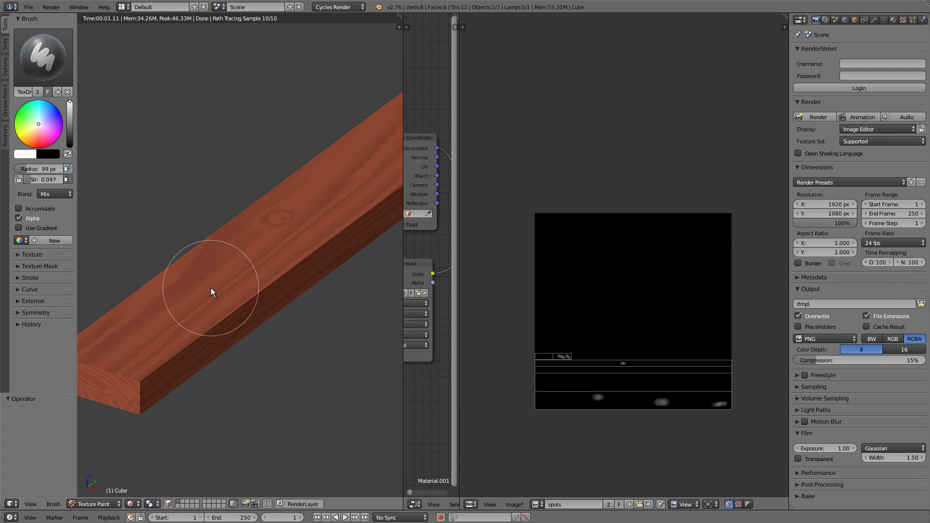
left_click(515, 505)
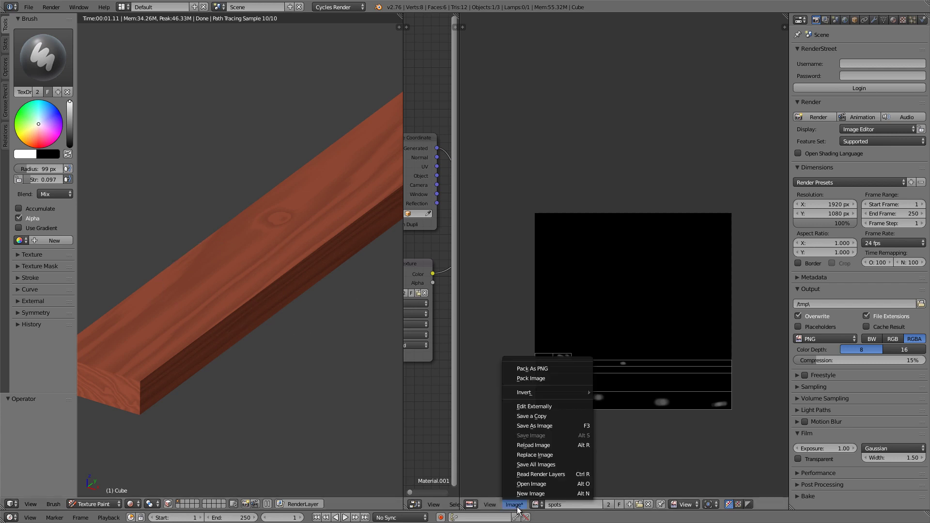
left_click(559, 370)
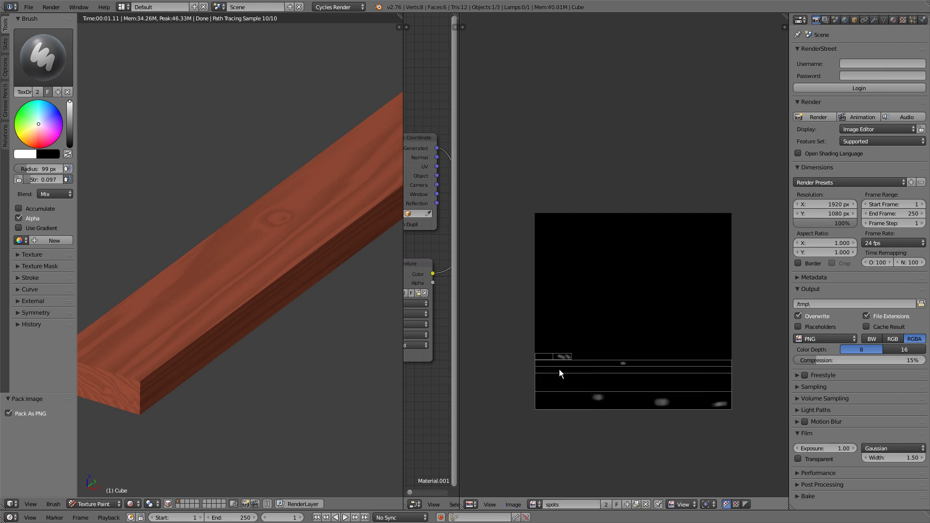
- Paint two broad soft spots on the top face, on either side of the first knot, and try to repack the image as PNG
middle_click_drag(194, 332, 251, 305)
mouse_move(239, 298)
left_mouse_down()
mouse_move(270, 275)
mouse_move(234, 312)
mouse_move(240, 306)
mouse_move(239, 322)
left_mouse_up()
mouse_move(239, 322)
middle_mouse_down()
mouse_move(276, 315)
mouse_move(264, 284)
middle_mouse_up()
scroll(264, 286, "up", 4)
mouse_move(260, 319)
left_mouse_down()
mouse_move(266, 261)
mouse_move(257, 318)
mouse_move(266, 347)
left_mouse_up()
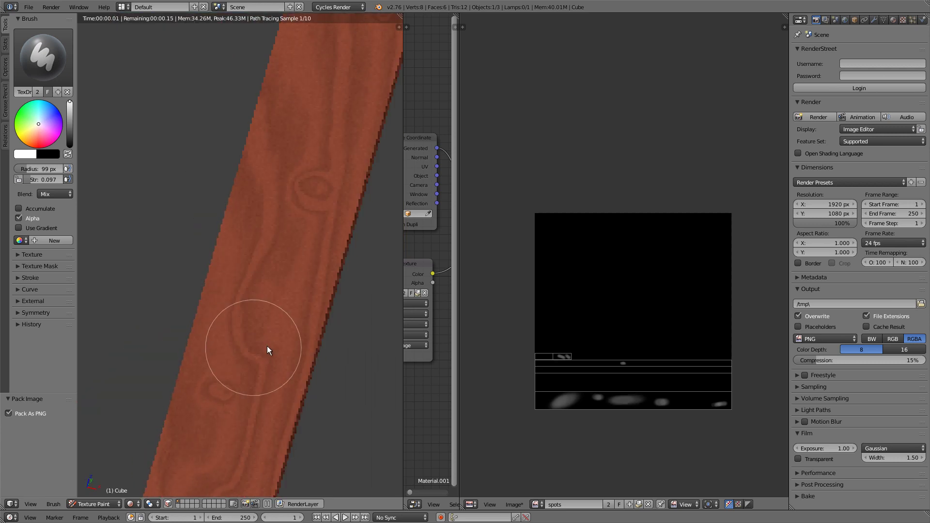
left_click(515, 505)
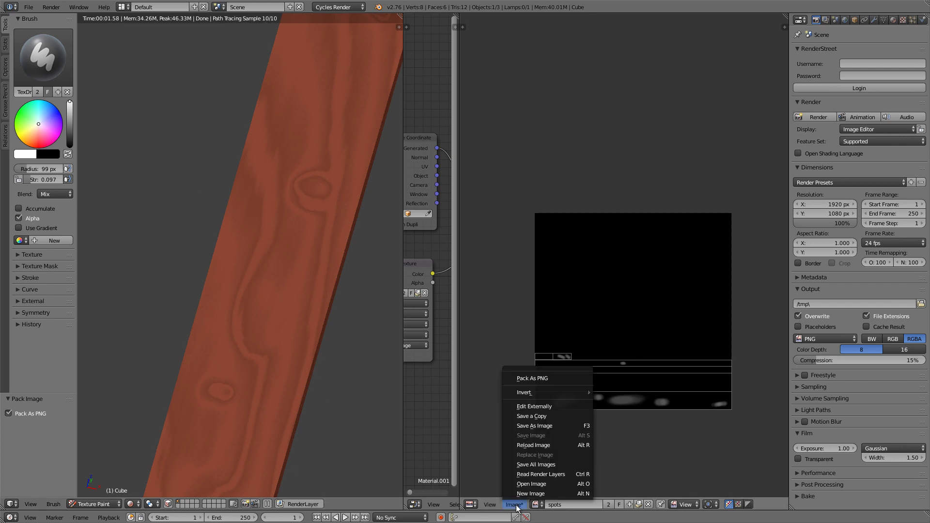
left_click(539, 375)
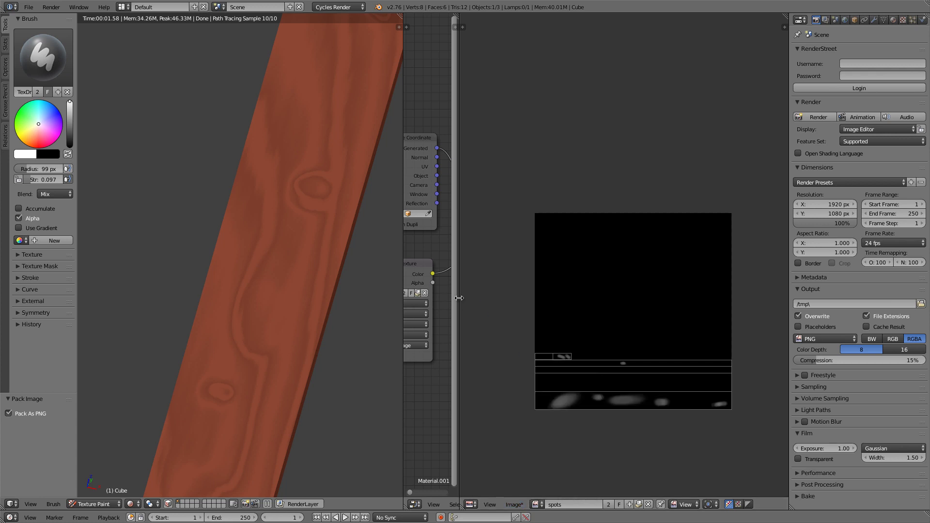
- Widen the node editor to check the coordinate nodes, and maximize the 3D view to examine the whole plank
left_click_drag(459, 298, 732, 291)
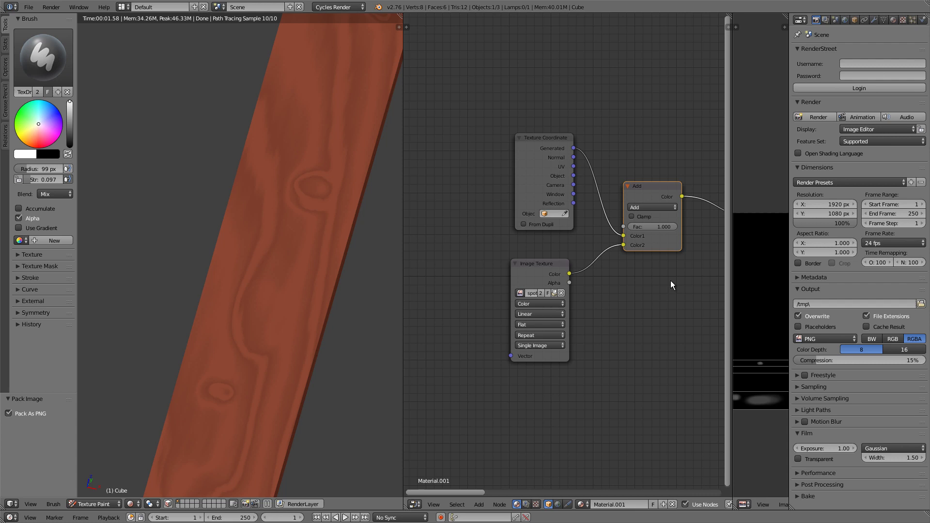
key("ctrl+space")
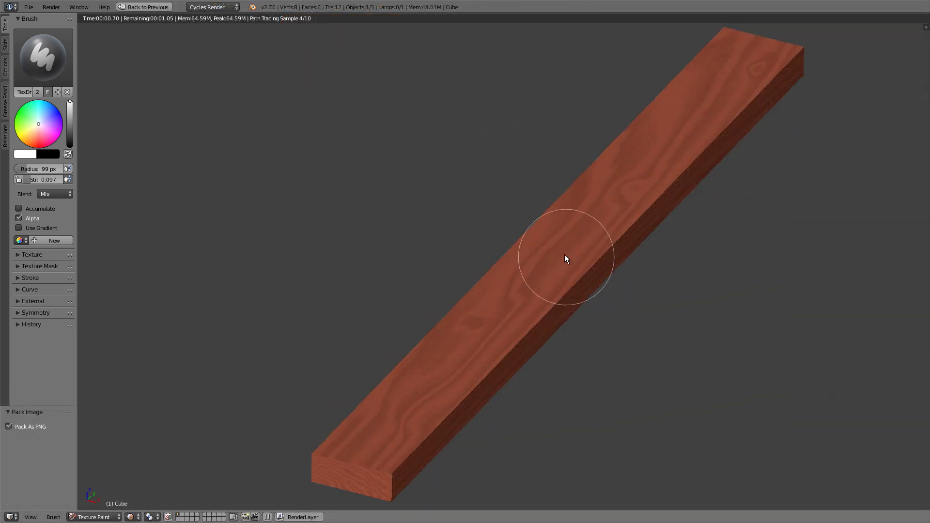
middle_click_drag(577, 226, 501, 217, "shift")
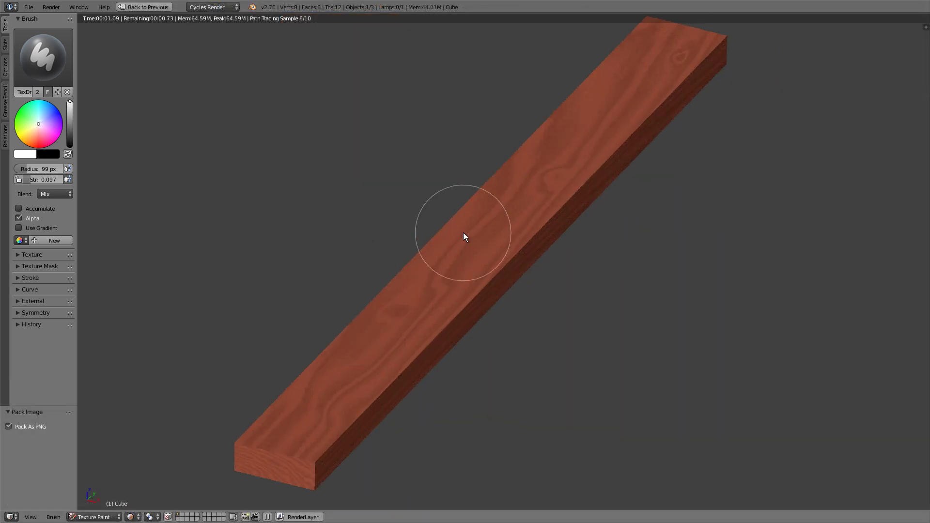